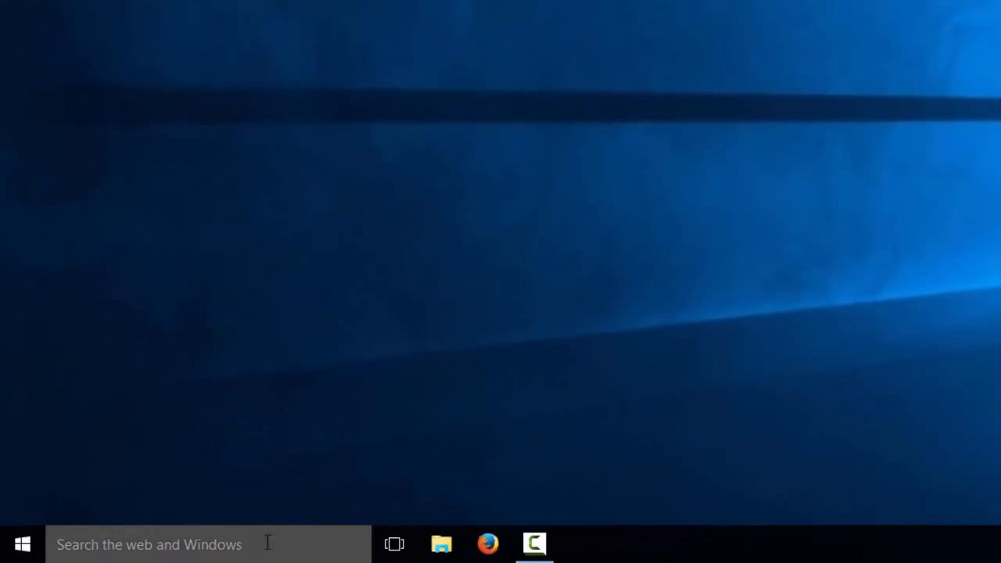
# Look over the Windows Update settings and advanced options, then close Settings
pyautogui.click(265, 544)
pyautogui.write('windows updates')
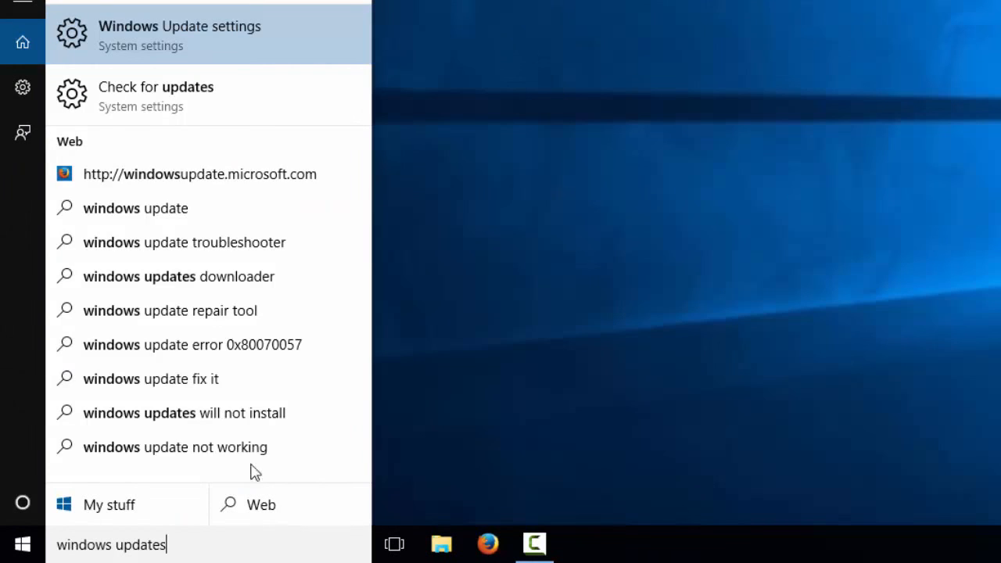
pyautogui.click(186, 92)
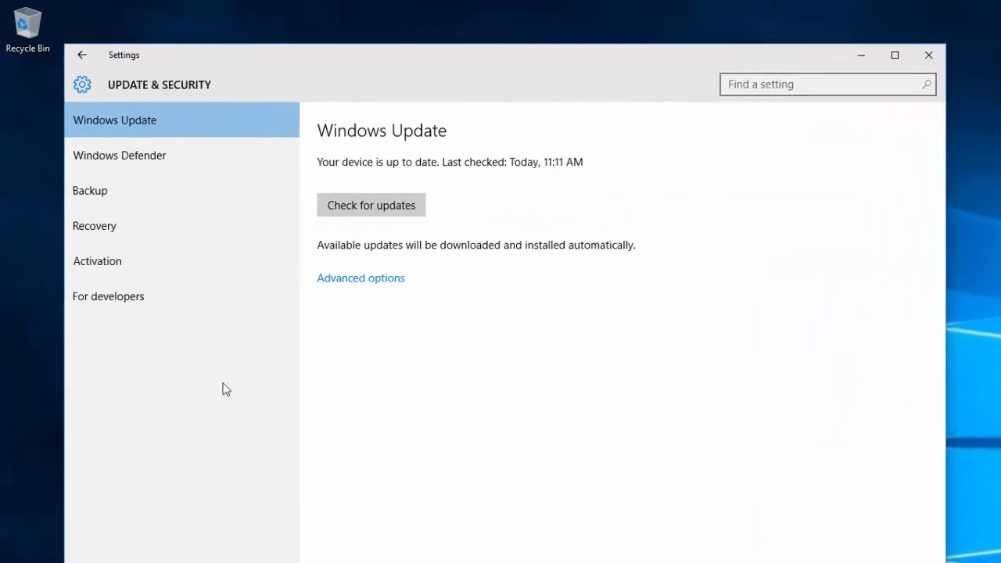
pyautogui.click(333, 279)
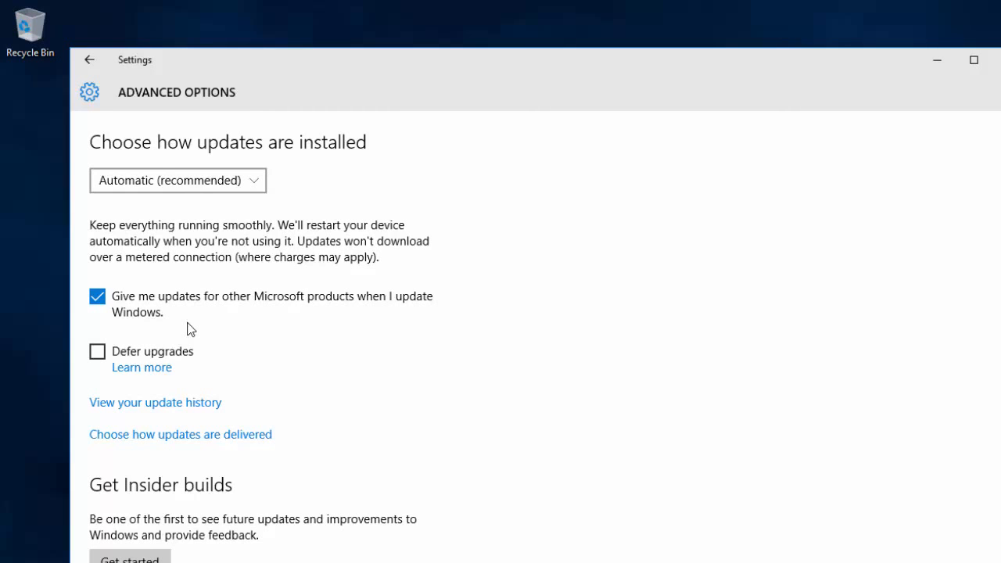
pyautogui.click(91, 60)
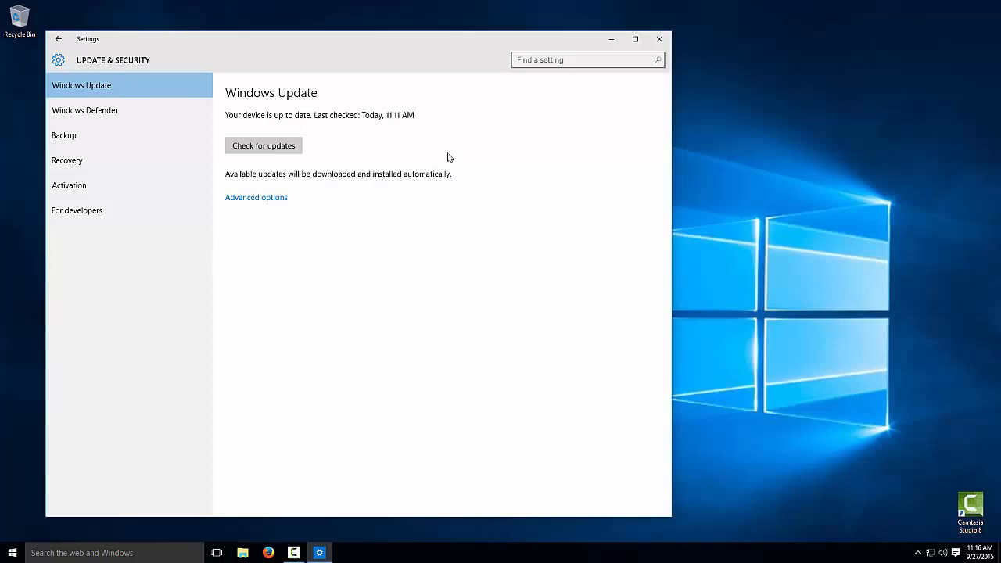
pyautogui.click(659, 41)
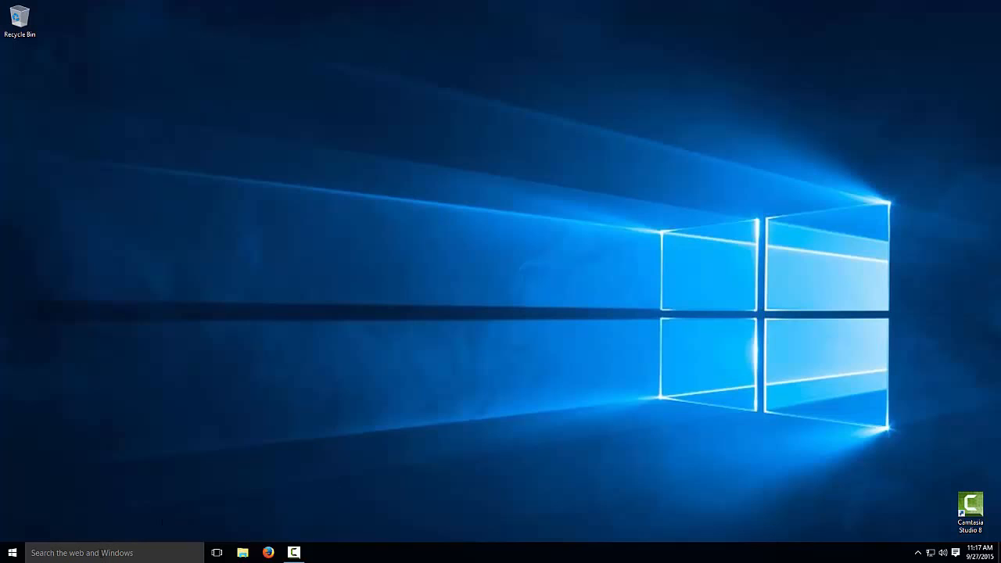
# Tick .NET Framework 3.5 in Turn Windows features on or off and confirm
pyautogui.click(101, 553)
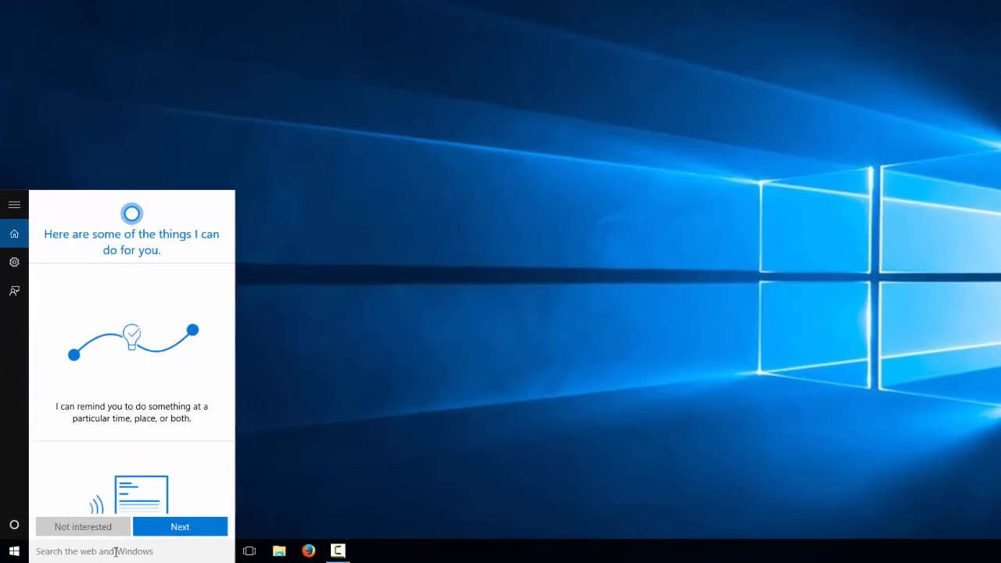
pyautogui.write('windows features')
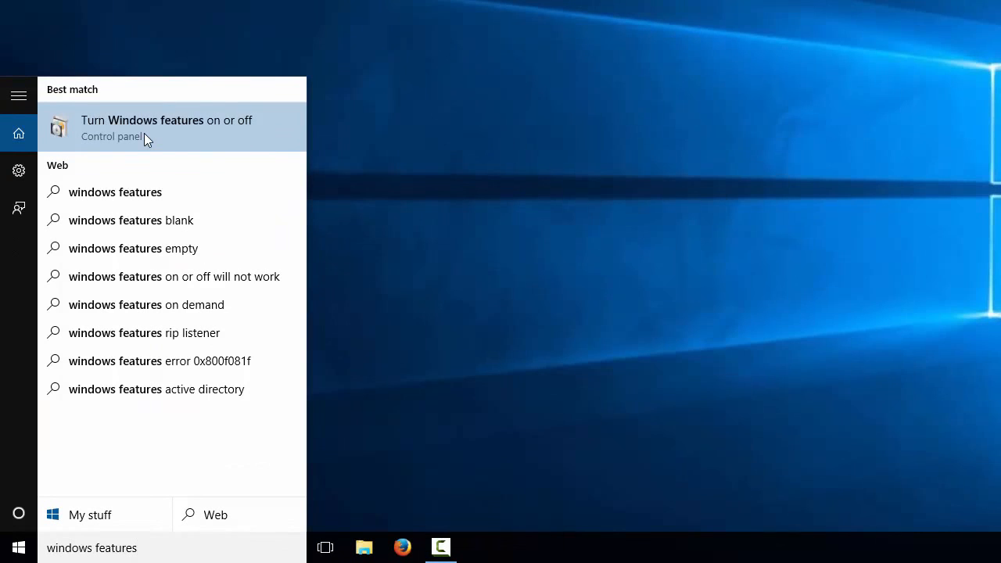
pyautogui.click(138, 128)
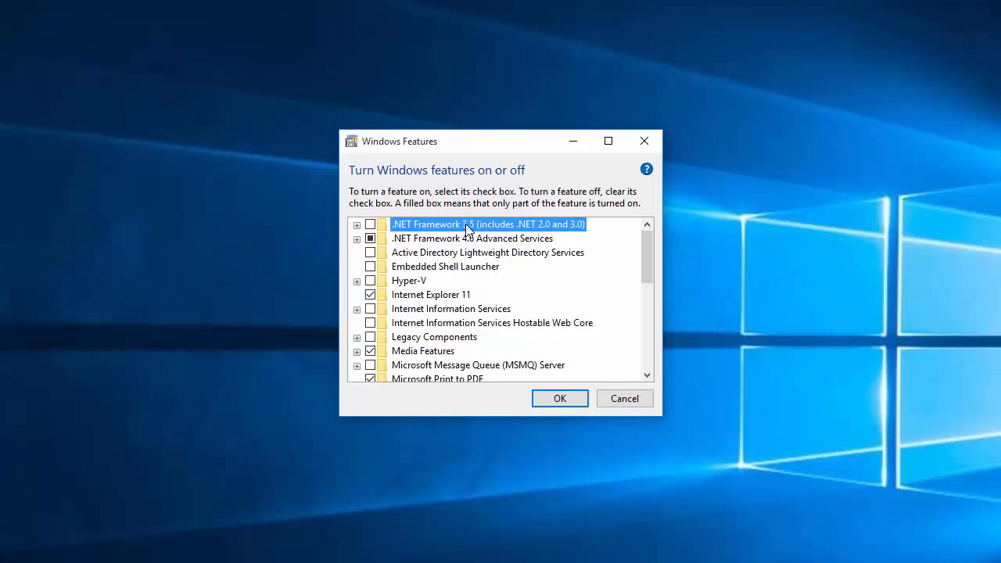
pyautogui.click(370, 224)
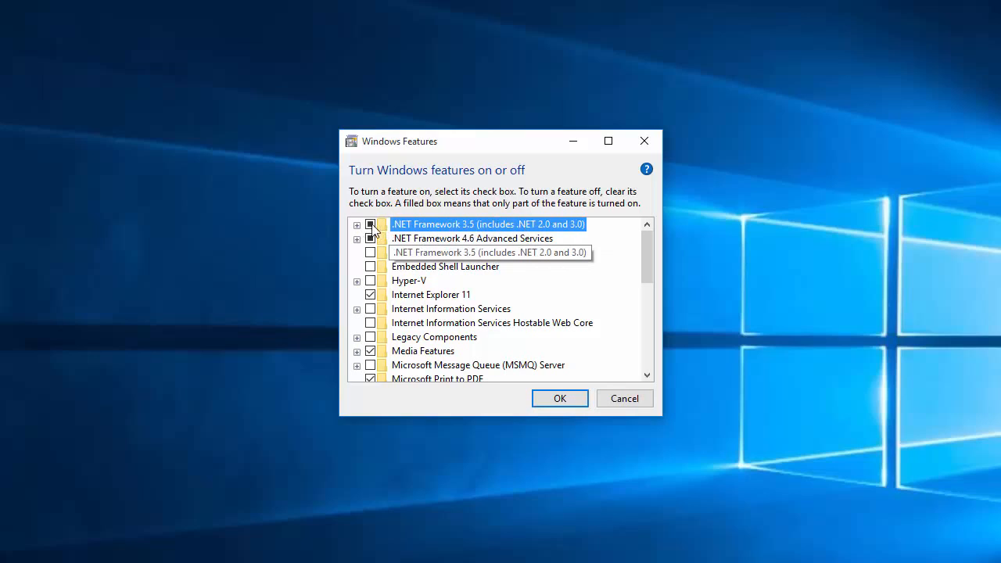
pyautogui.click(543, 402)
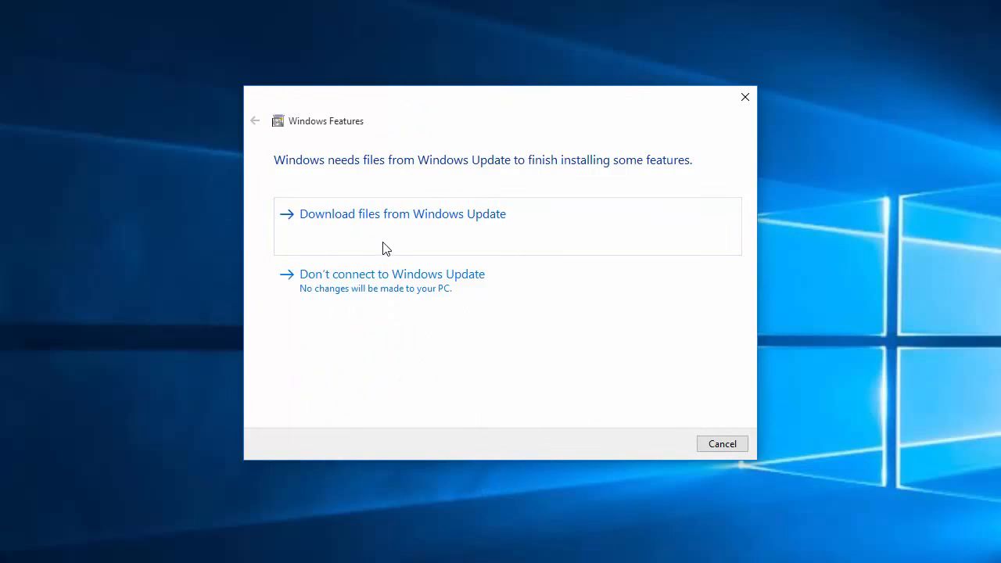
# Install .NET Framework 3.5 using files from Windows Update, close the completion notice, and open File Explorer
pyautogui.click(338, 215)
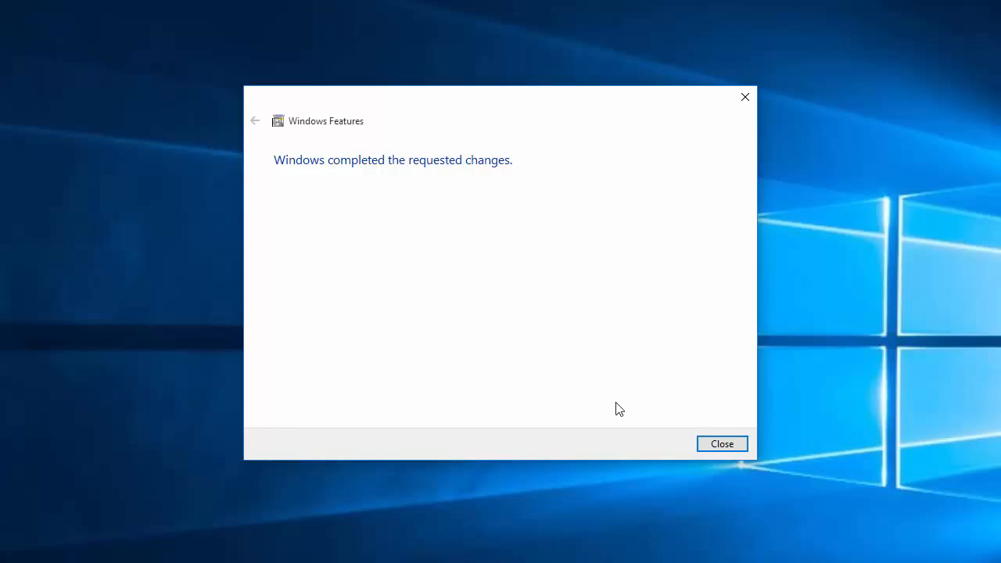
pyautogui.click(724, 445)
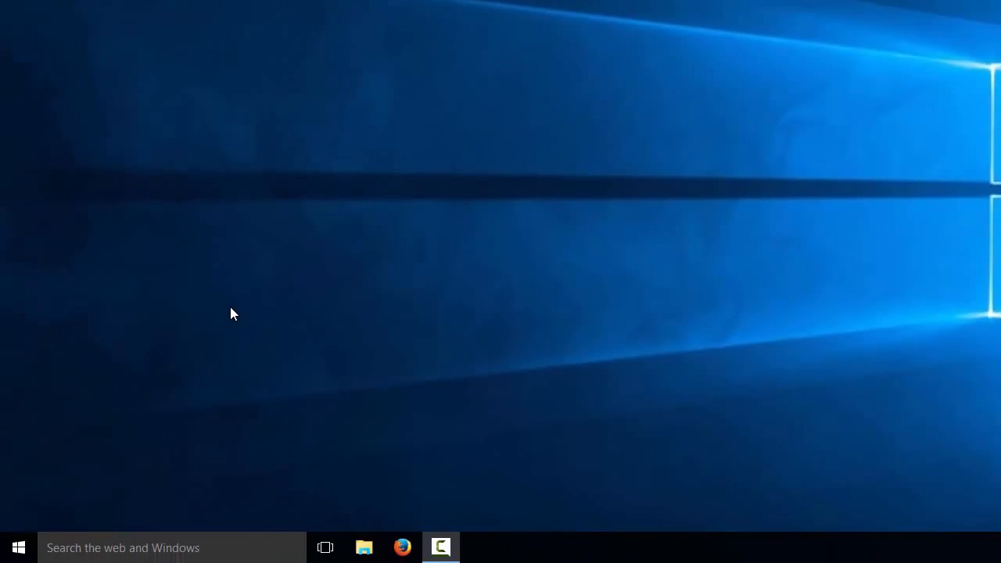
pyautogui.click(363, 548)
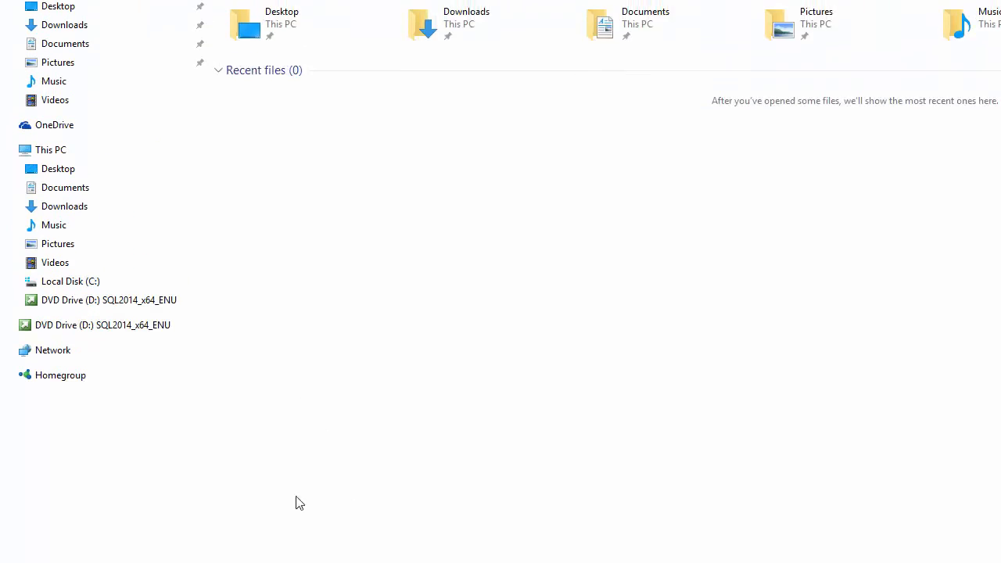
# Run setup from the SQL2014_x64_ENU disc in DVD Drive (D:)
pyautogui.click(134, 161)
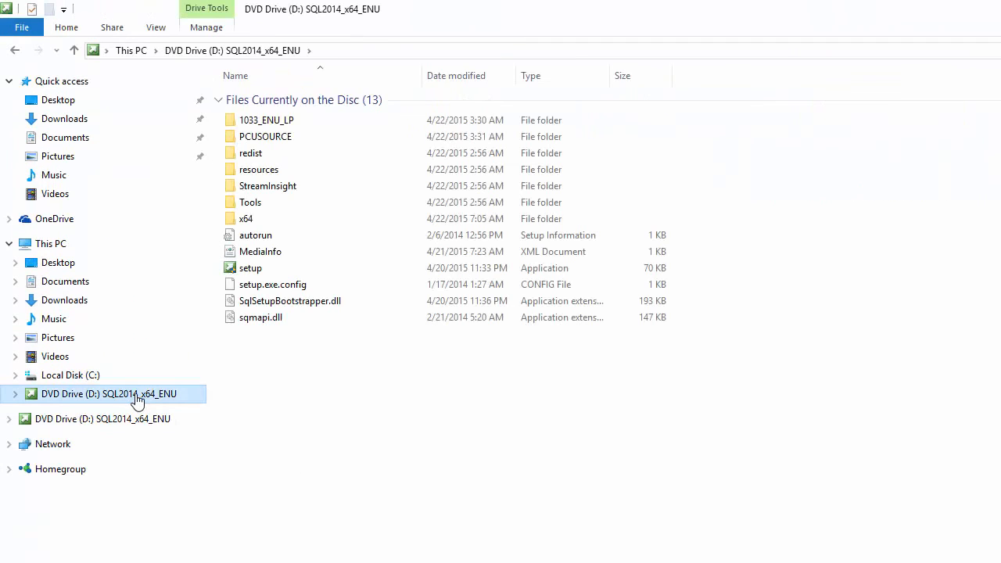
pyautogui.doubleClick(249, 270)
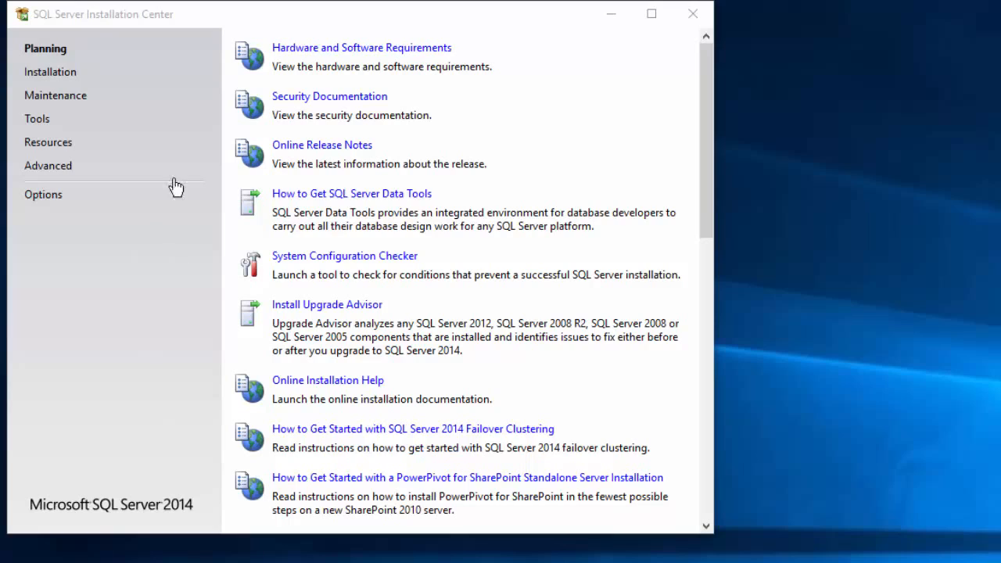
# Run the System Configuration Checker under Planning and confirm all 11 Global Rules pass
pyautogui.click(49, 50)
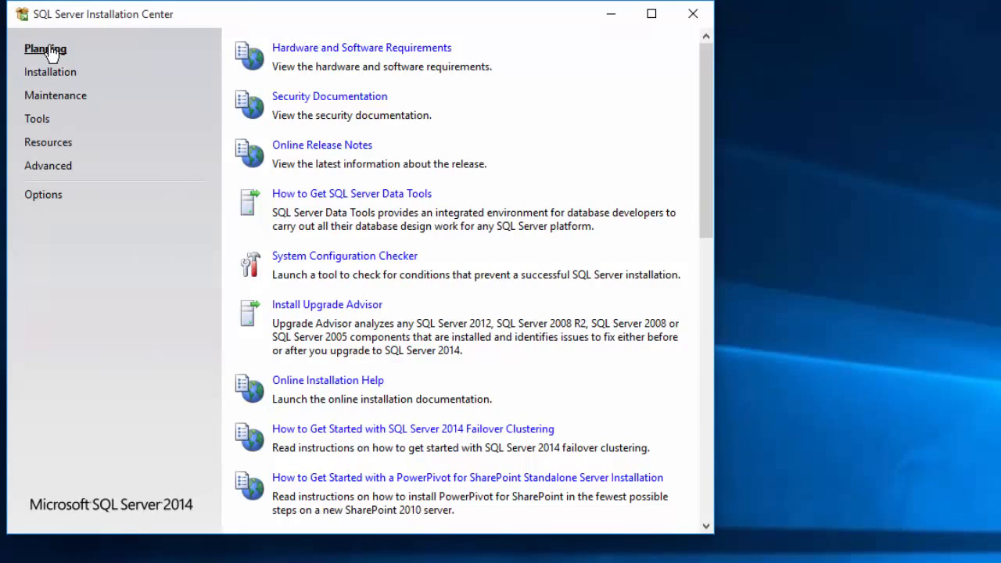
pyautogui.click(323, 262)
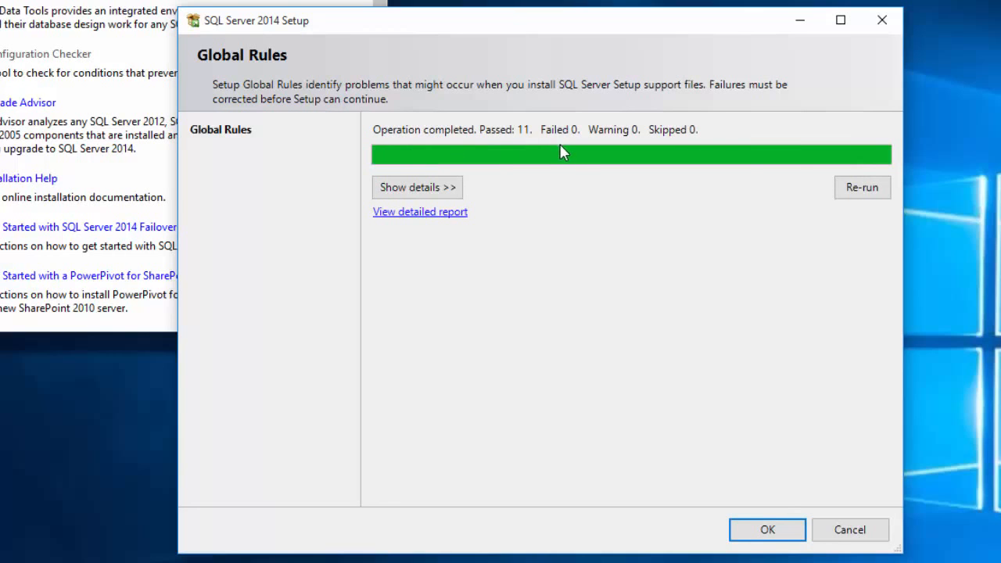
pyautogui.click(768, 530)
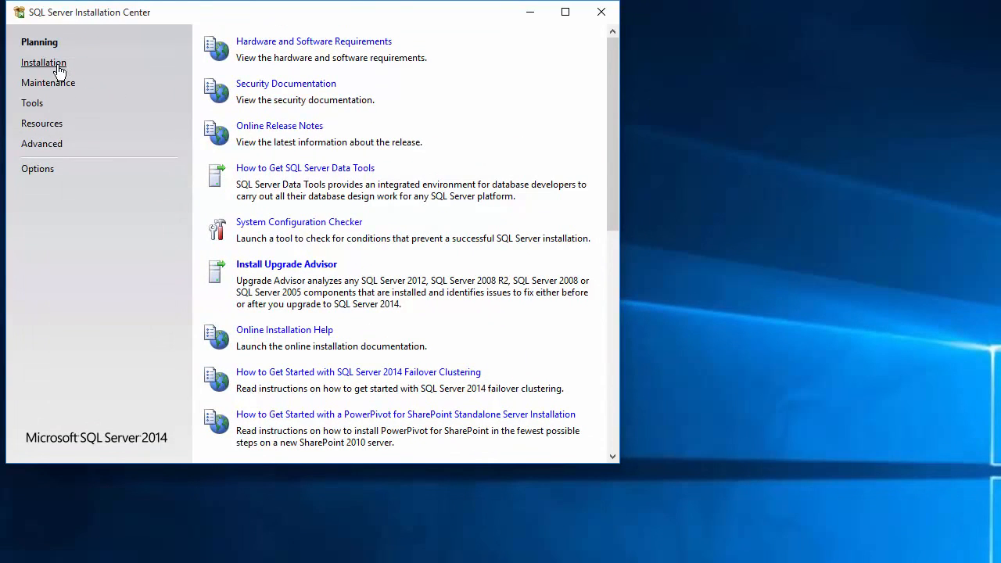
# Choose New SQL Server stand-alone installation on the Installation page
pyautogui.click(45, 65)
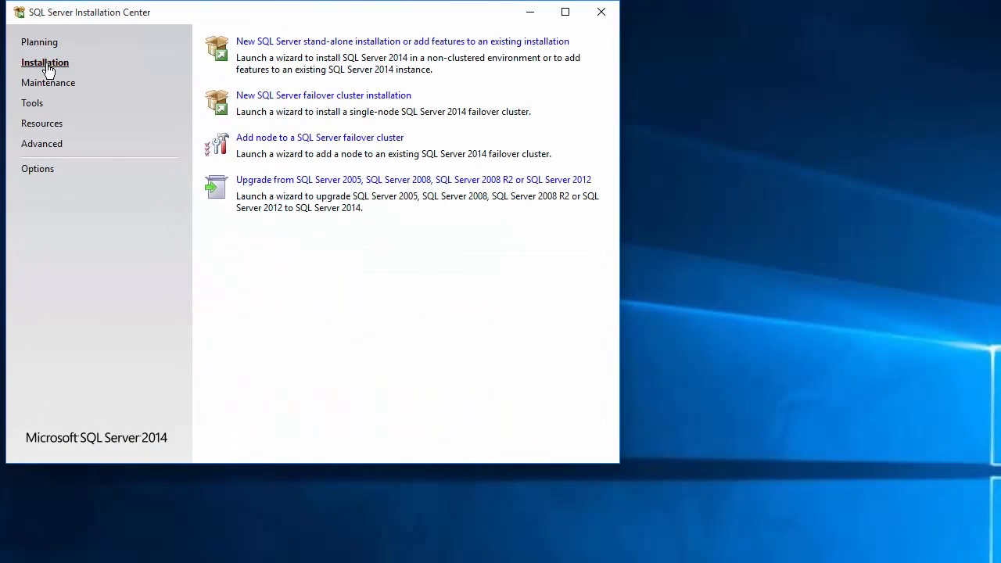
pyautogui.click(265, 47)
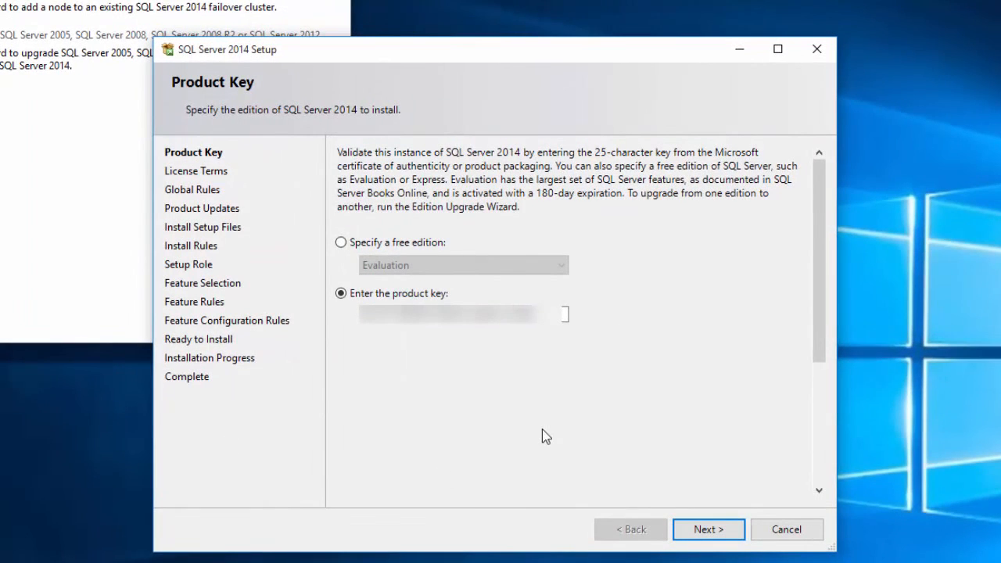
# Skip the Product Key page and accept the SQL Server license terms
pyautogui.click(726, 532)
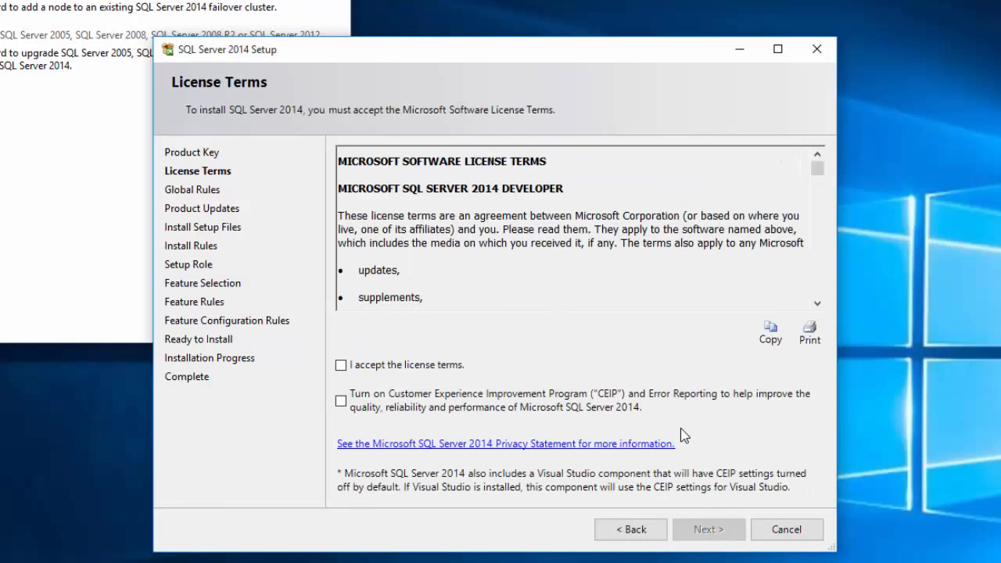
pyautogui.click(342, 366)
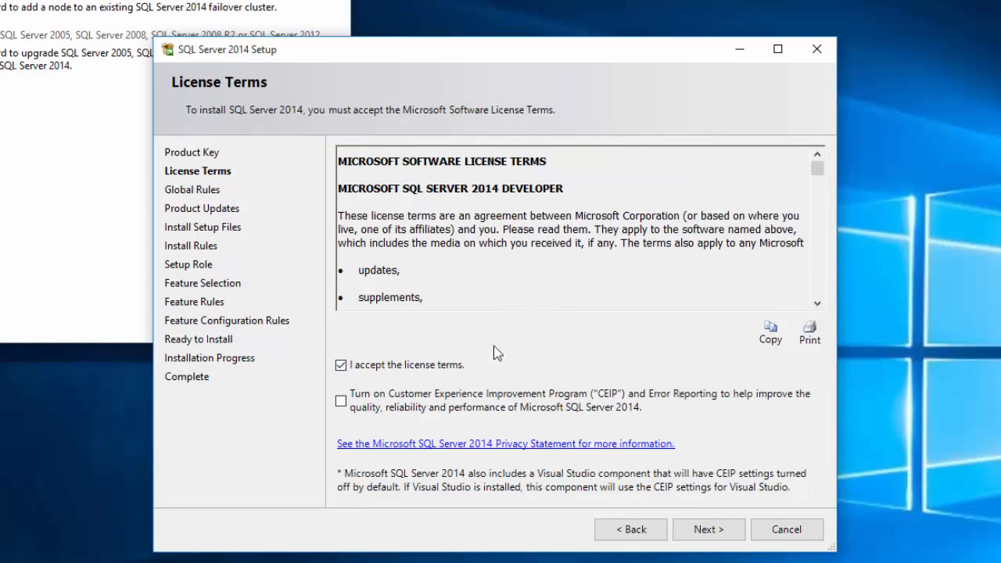
pyautogui.click(711, 532)
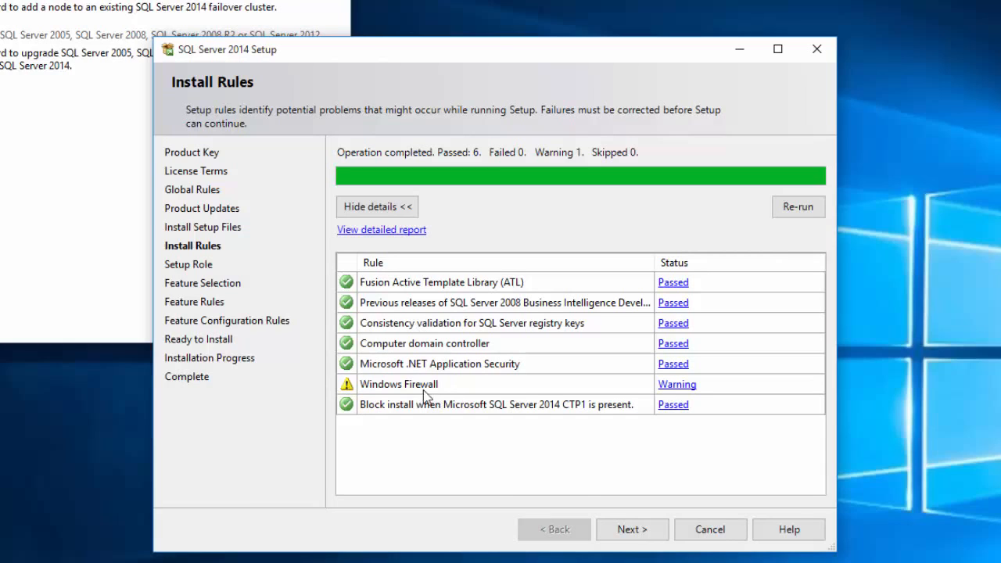
# Pass the Install Rules check and keep SQL Server Feature Installation as the setup role
pyautogui.click(646, 537)
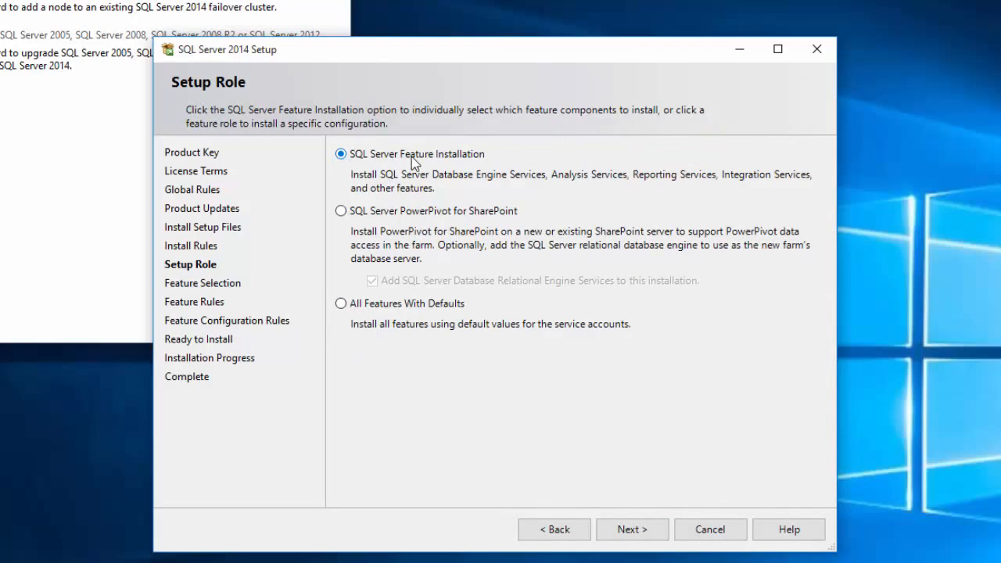
pyautogui.click(646, 538)
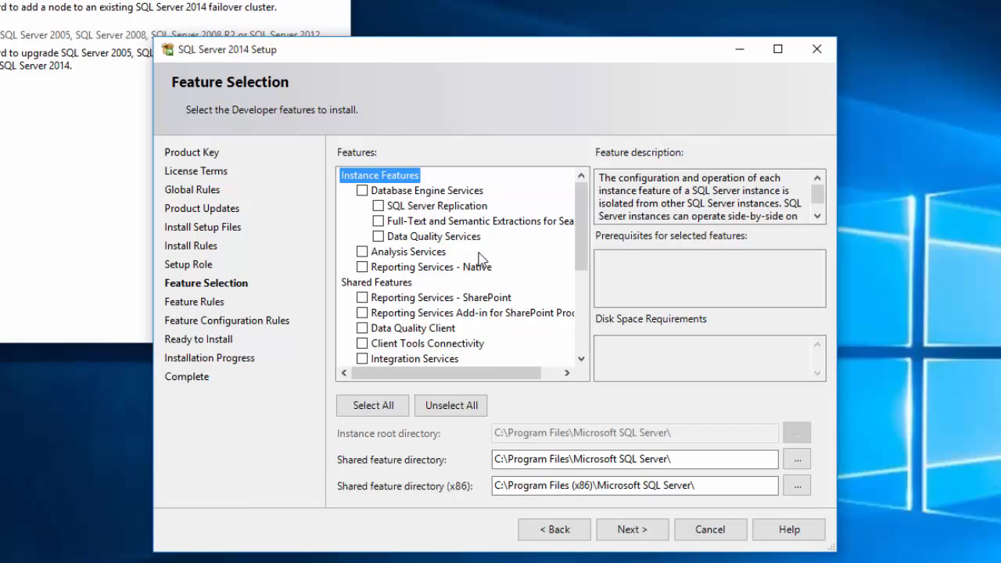
# Select Database Engine Services and Management Tools - Basic/Complete, then continue
pyautogui.click(363, 191)
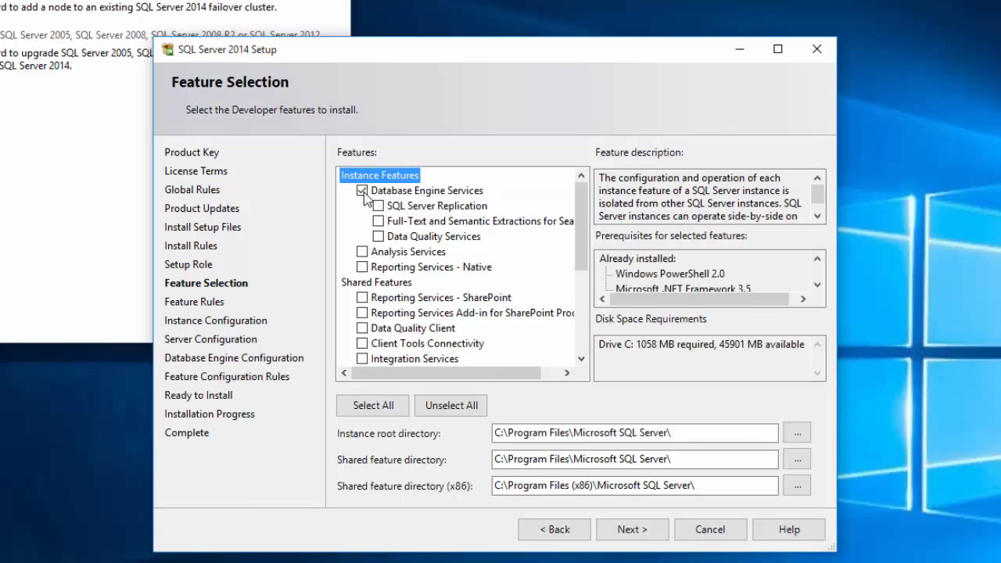
pyautogui.scroll(-2, 413, 264)
pyautogui.scroll(-2, 412, 264)
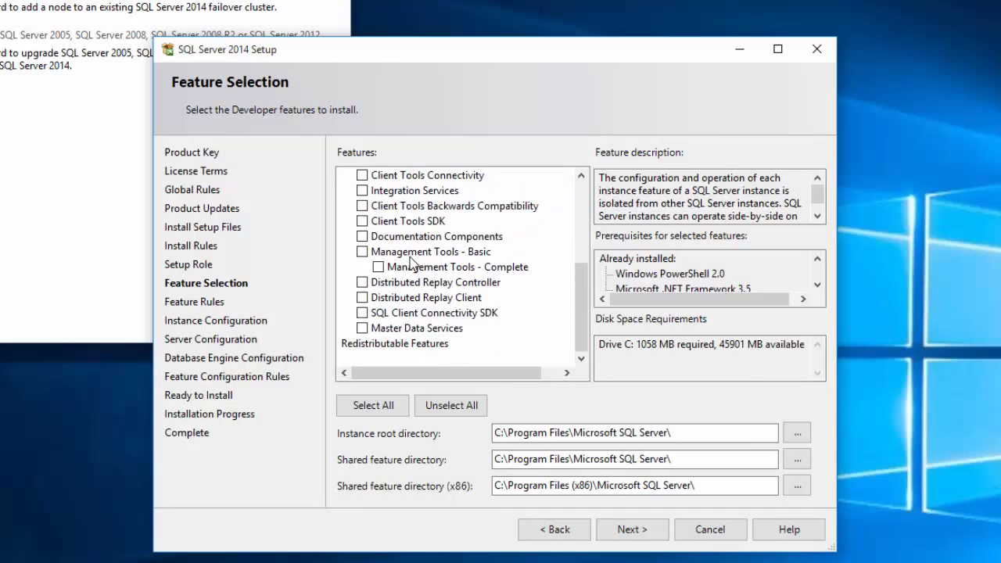
pyautogui.click(362, 252)
pyautogui.scroll(5, 454, 296)
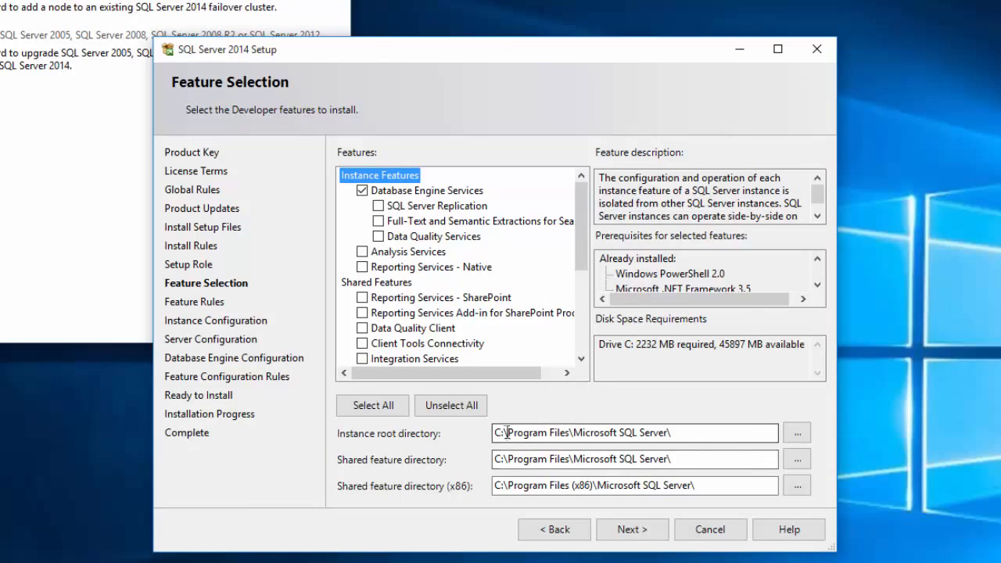
pyautogui.click(626, 535)
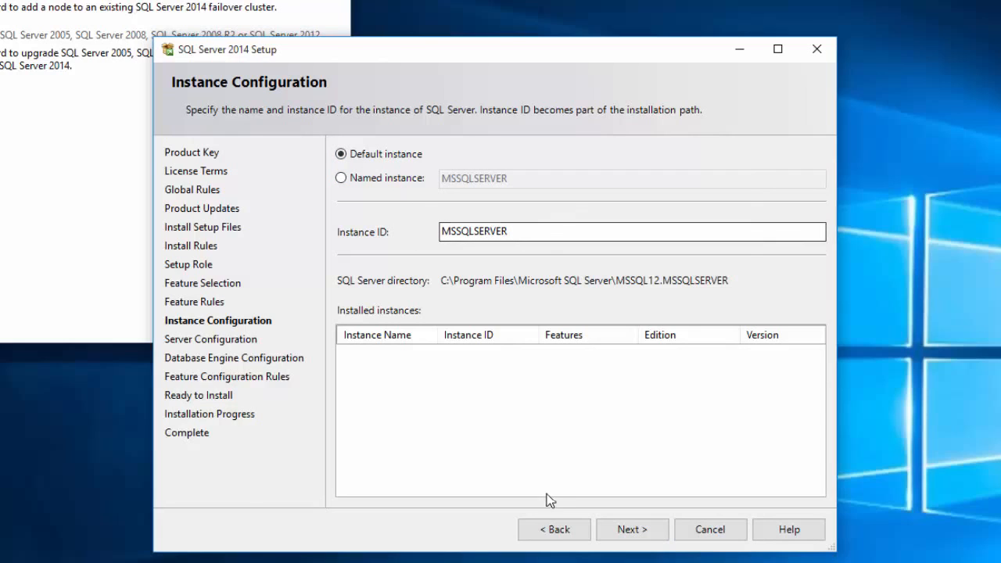
# Keep the default MSSQLSERVER instance and the default service accounts
pyautogui.click(640, 535)
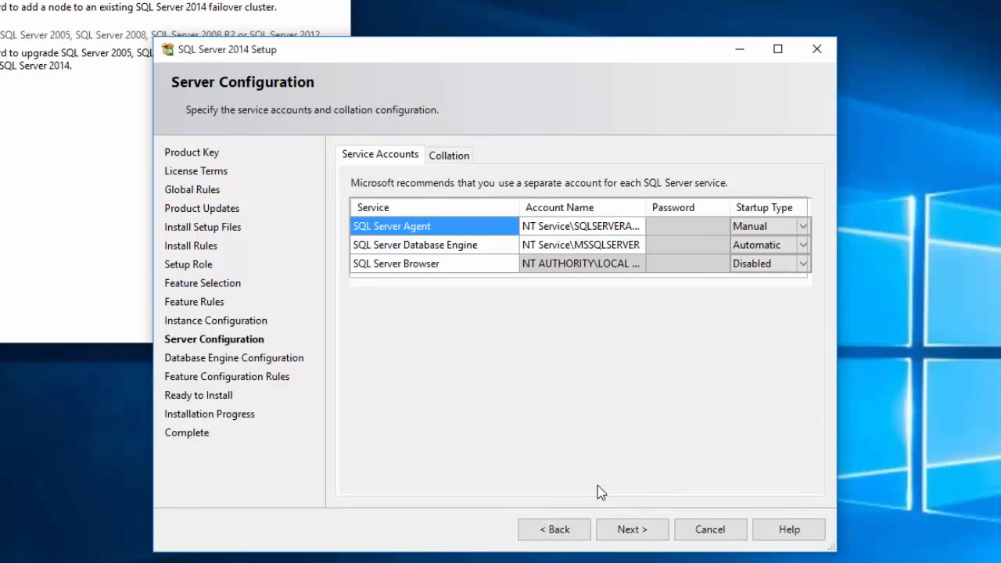
pyautogui.click(632, 532)
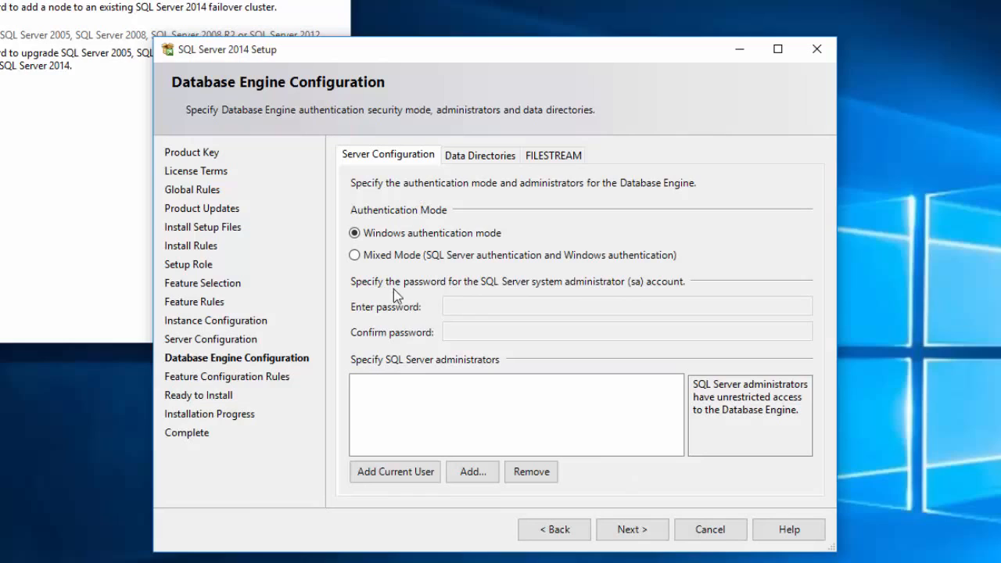
# Use Mixed Mode authentication with an sa password, adding the current Windows user as administrator
pyautogui.click(354, 255)
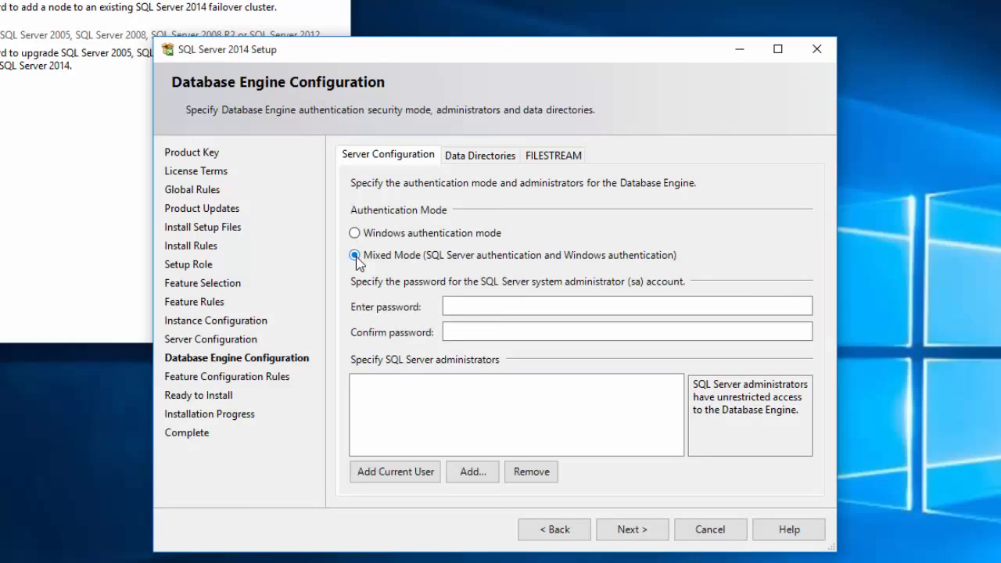
pyautogui.click(468, 306)
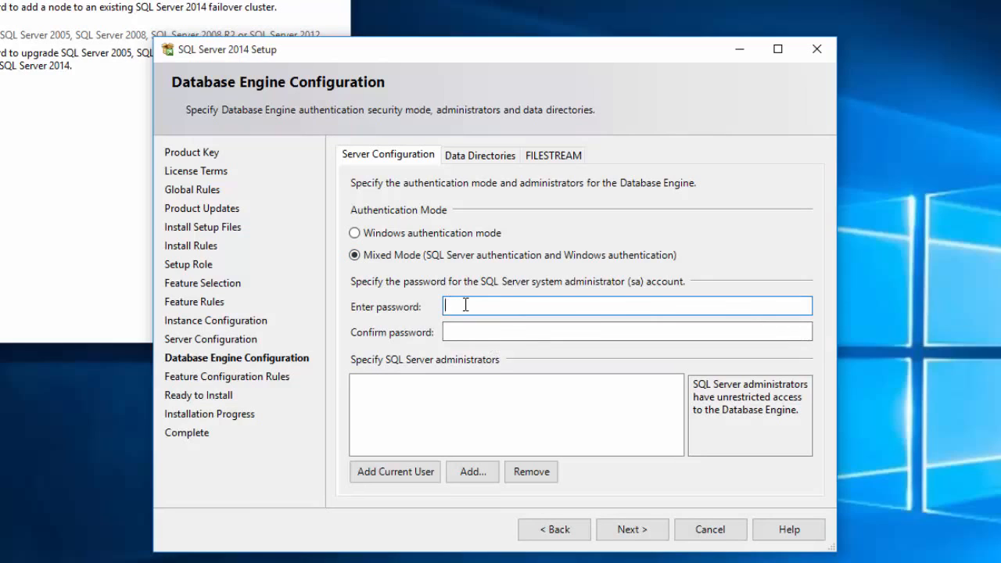
pyautogui.write('Password12')
pyautogui.press('Tab')
pyautogui.write('Password12')
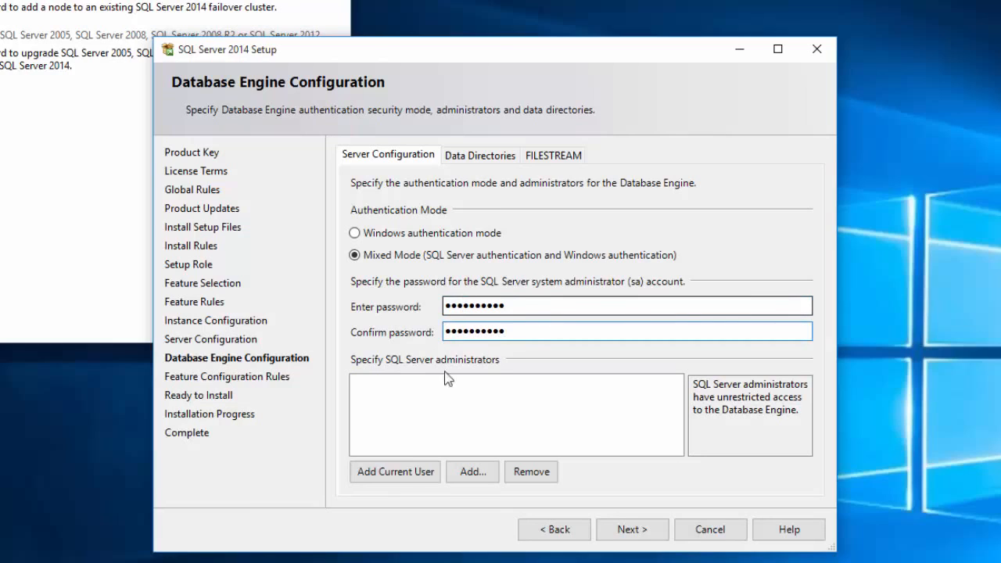
pyautogui.click(412, 473)
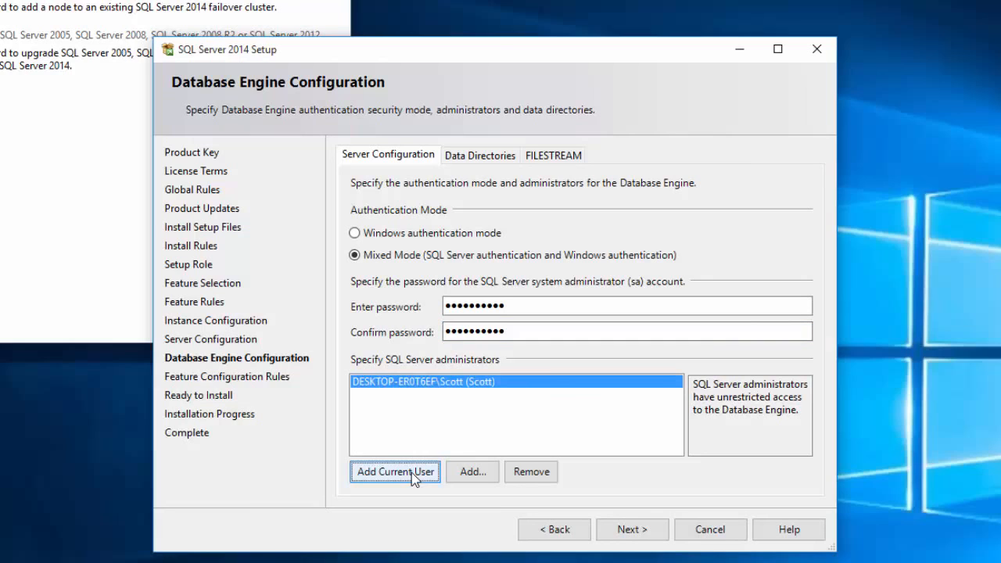
pyautogui.click(630, 532)
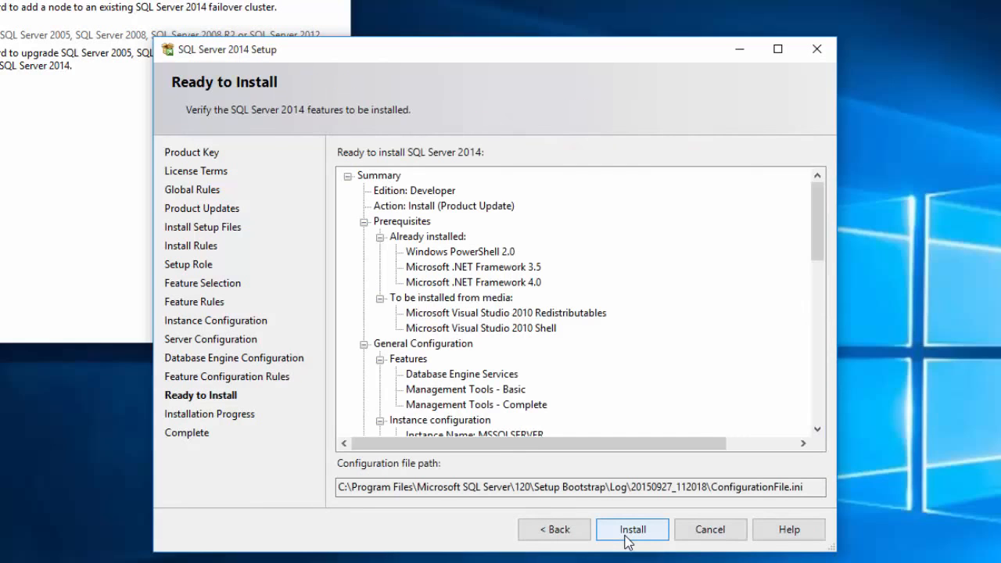
# Install the Database Engine and tools, accept the restart notice, and close setup and Installation Center
pyautogui.click(630, 532)
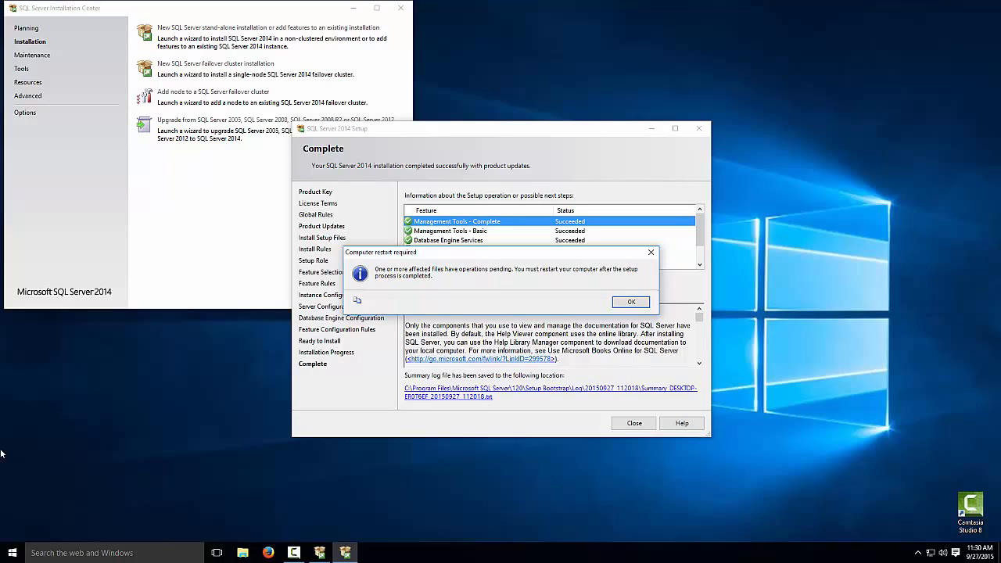
pyautogui.click(632, 303)
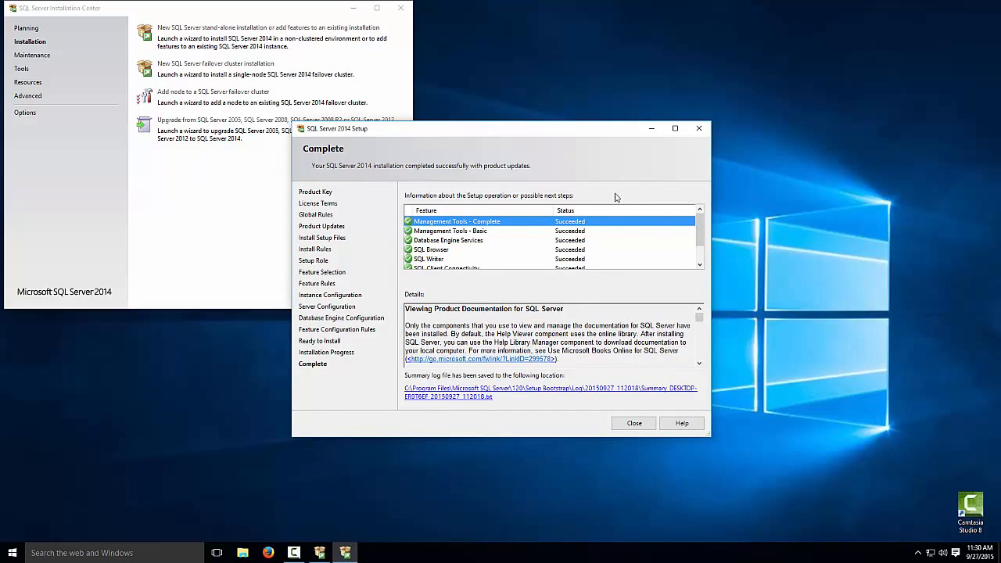
pyautogui.moveTo(699, 227); pyautogui.dragTo(698, 247)
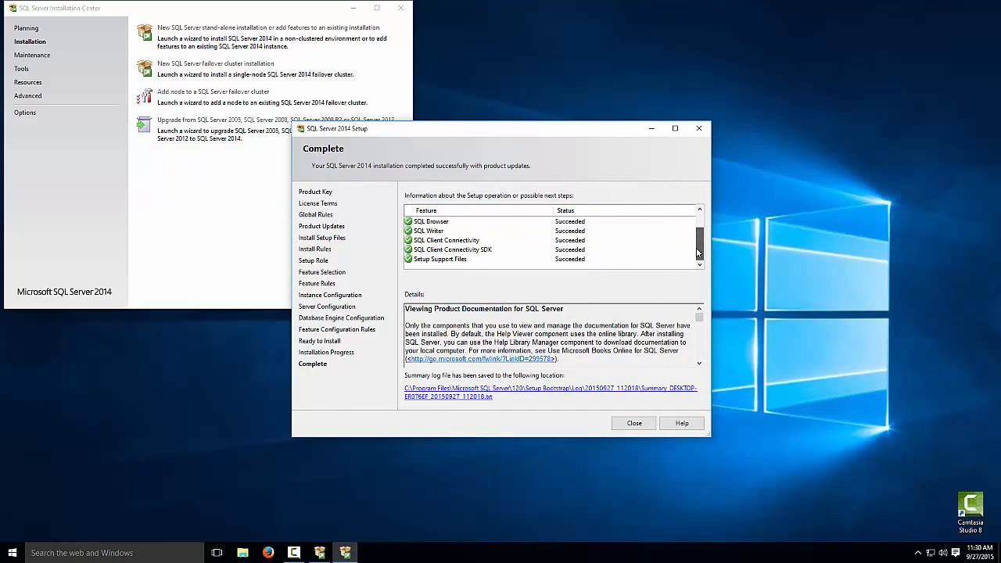
pyautogui.click(634, 420)
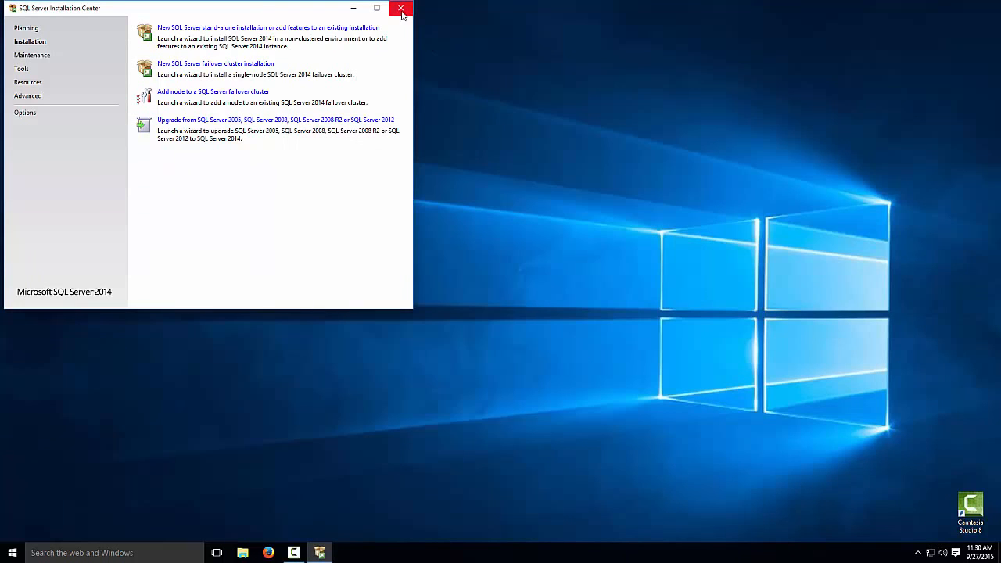
pyautogui.click(400, 8)
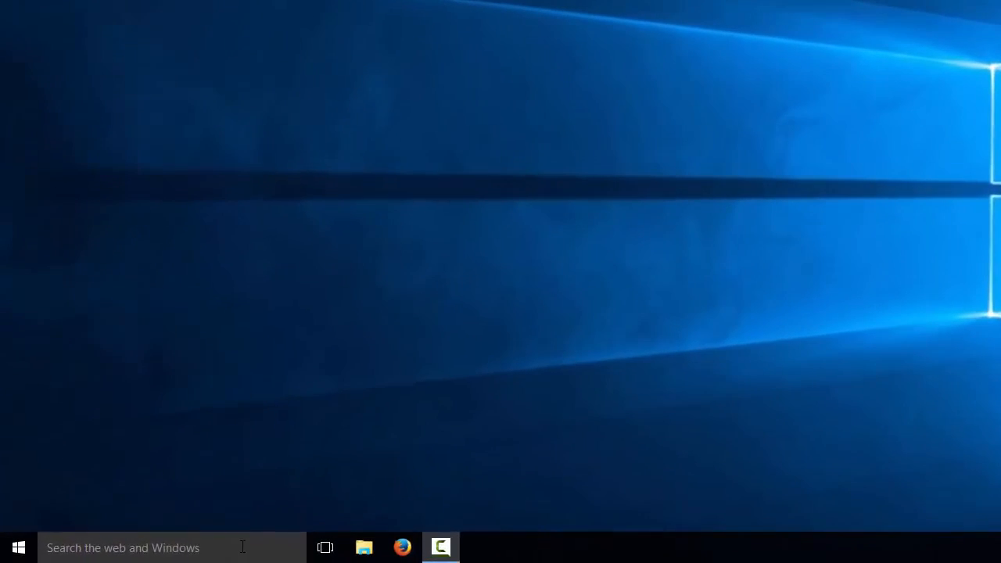
# Search for 'windows firewall' and open the Windows Firewall settings in Control Panel
pyautogui.click(160, 552)
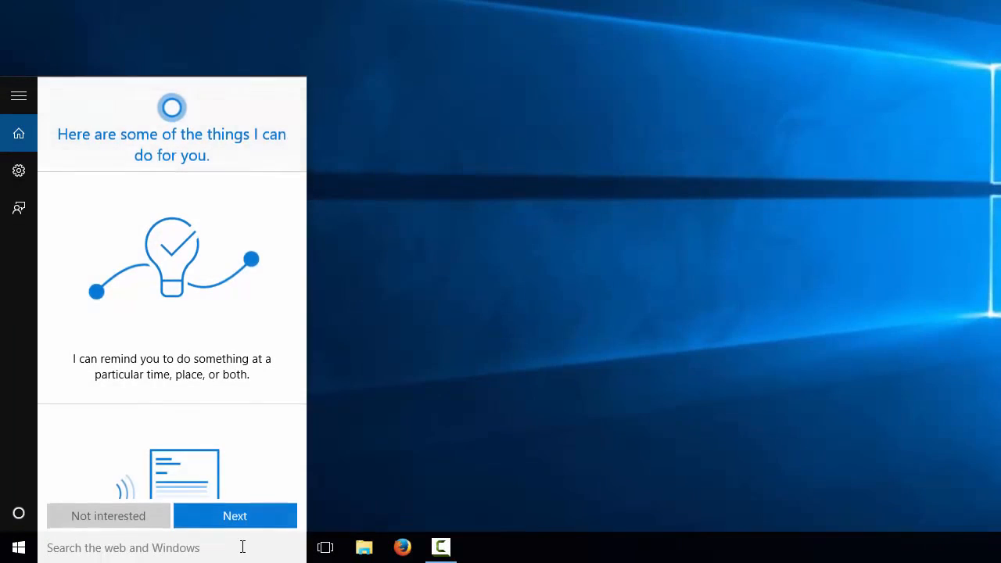
pyautogui.write('window')
pyautogui.press('BackSpace')
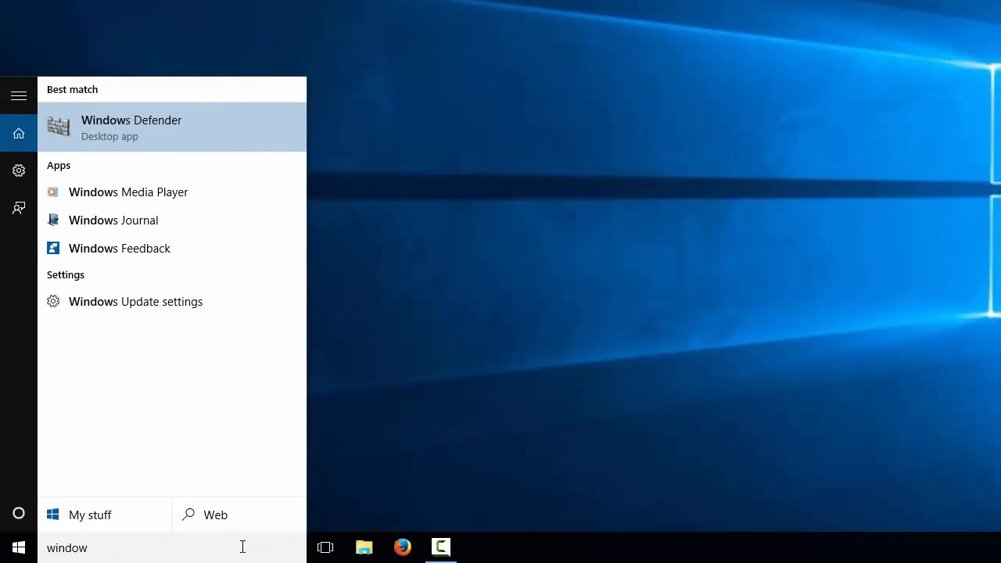
pyautogui.write('s firewall')
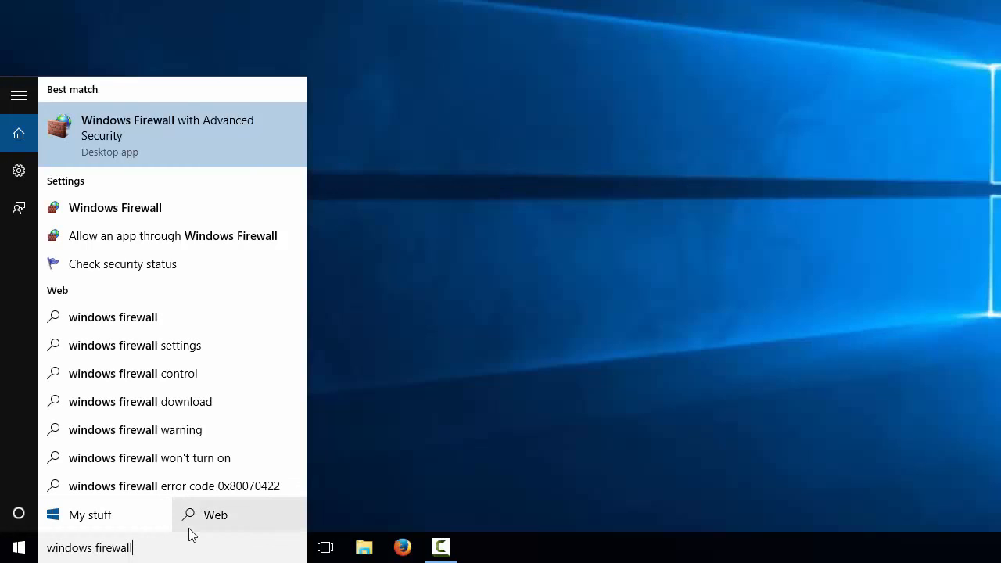
pyautogui.click(115, 213)
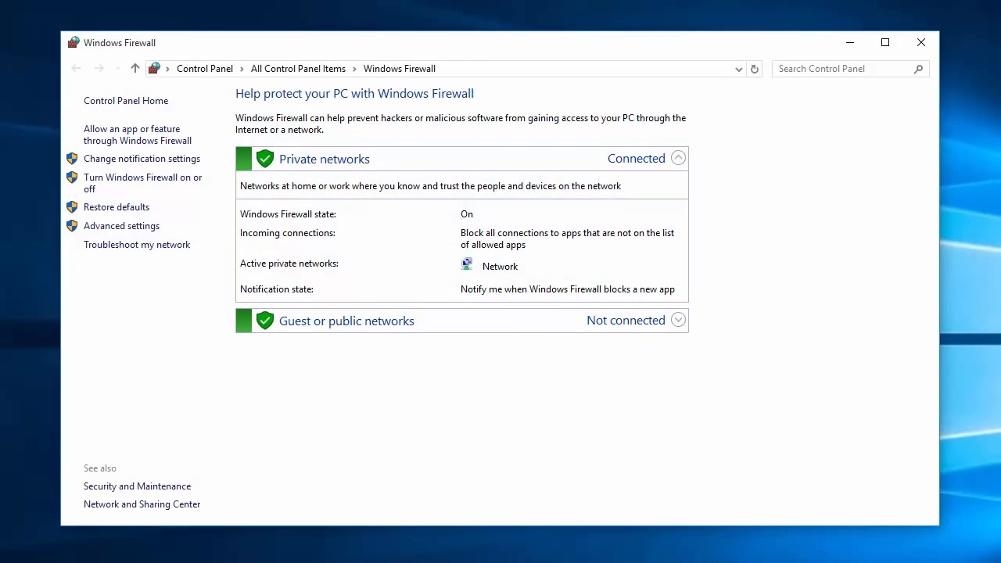
# Open the firewall's allowed apps list, unlock it for editing, and start adding another app
pyautogui.click(145, 146)
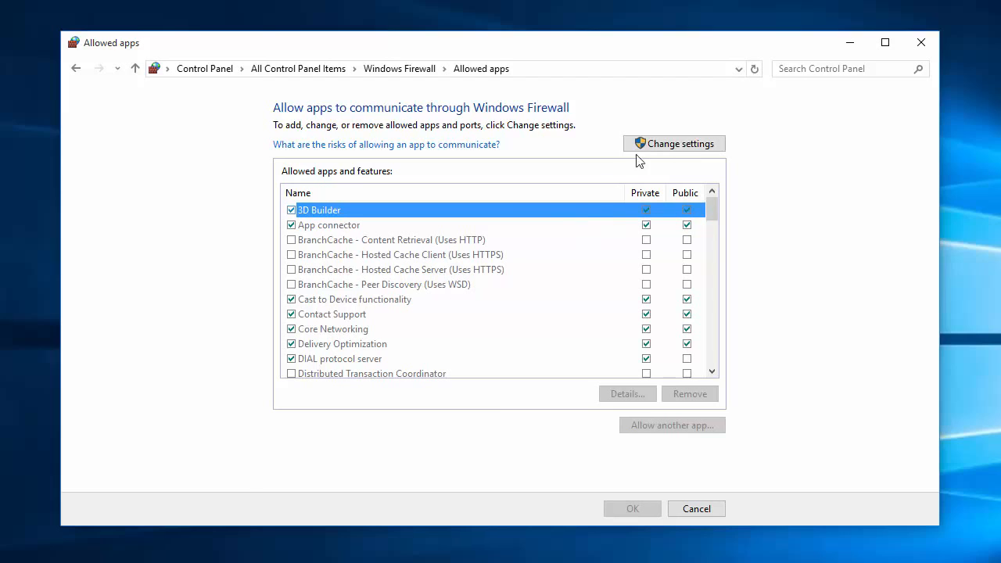
pyautogui.click(661, 145)
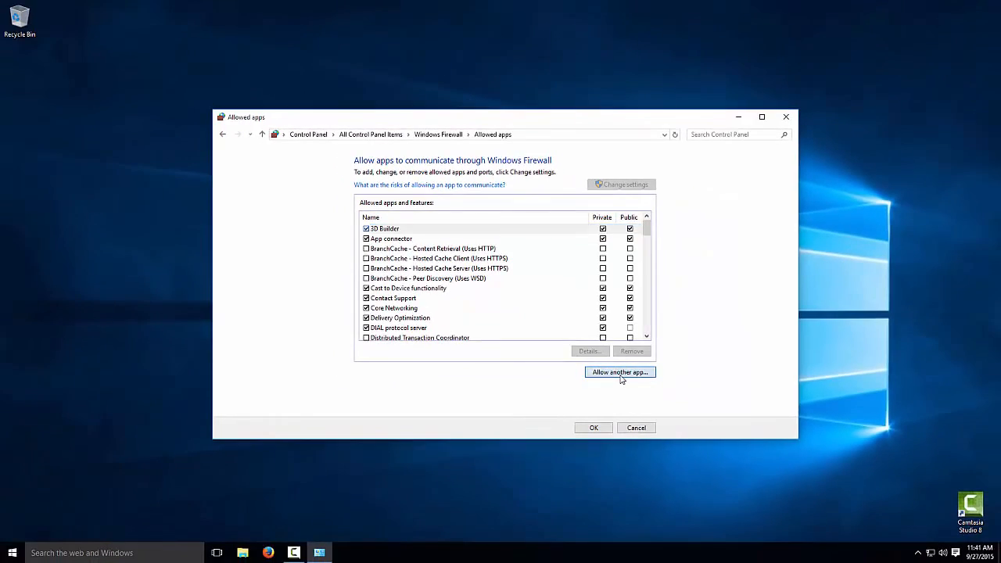
pyautogui.click(674, 435)
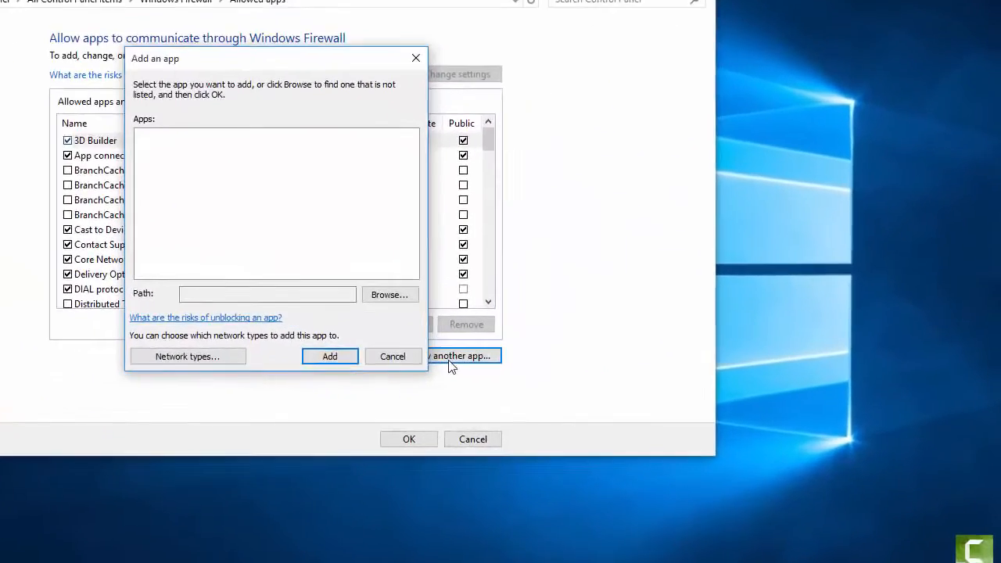
# Browse to Program Files\Microsoft SQL Server\MSSQL12.MSSQLSERVER\MSSQL\Binn and choose sqlservr as the app
pyautogui.click(389, 294)
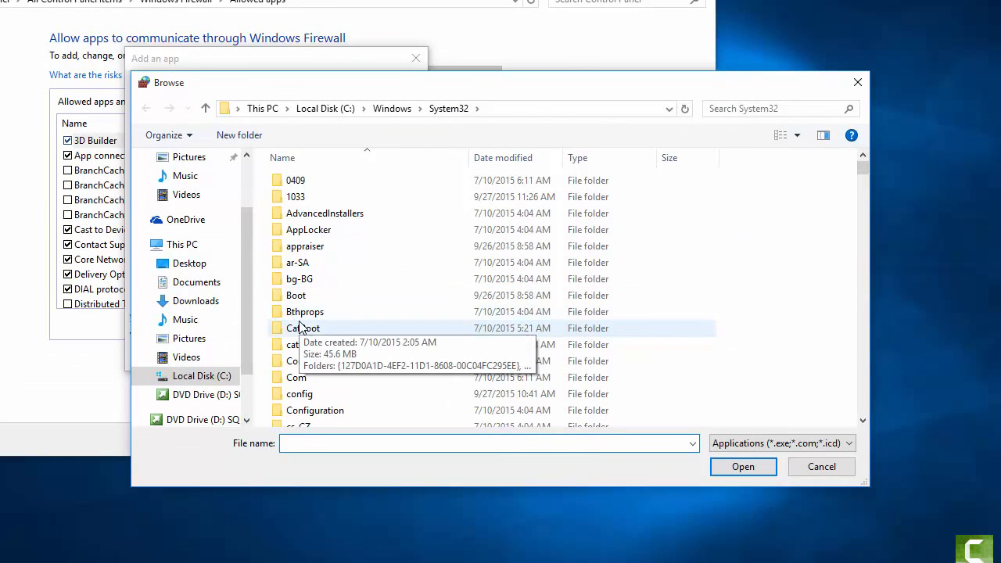
pyautogui.scroll(-3, 300, 327)
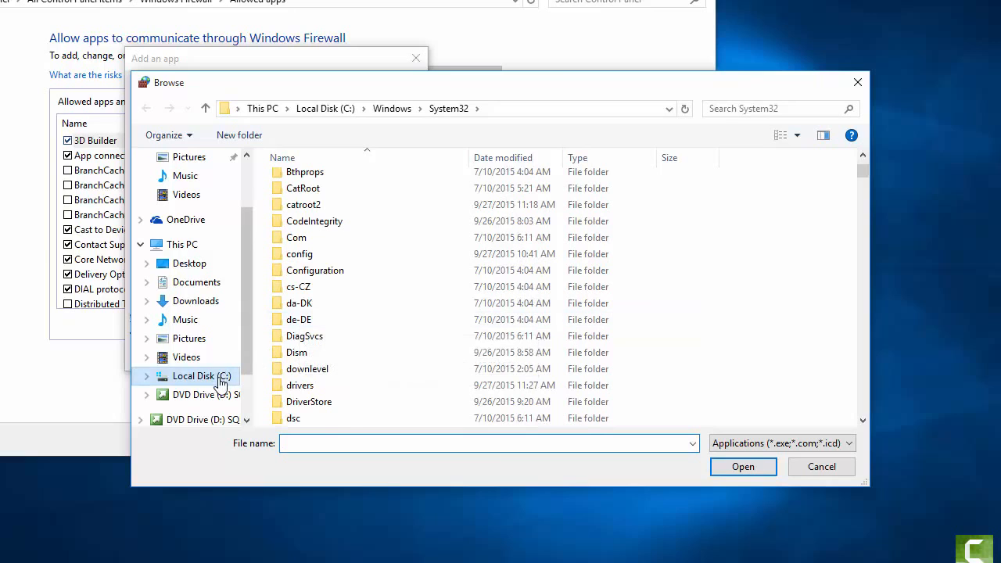
pyautogui.scroll(-10, 320, 344)
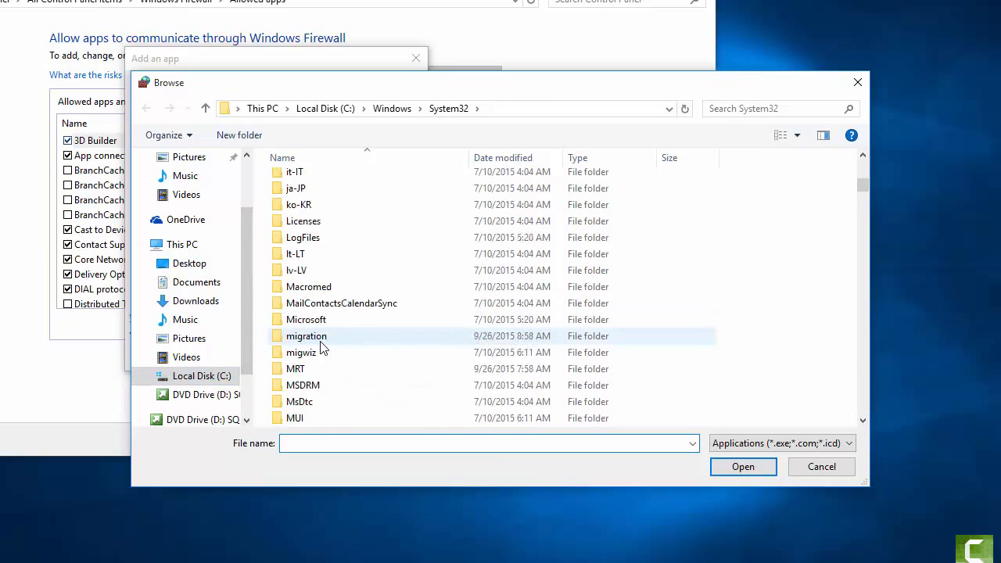
pyautogui.scroll(-1, 320, 350)
pyautogui.click(148, 376)
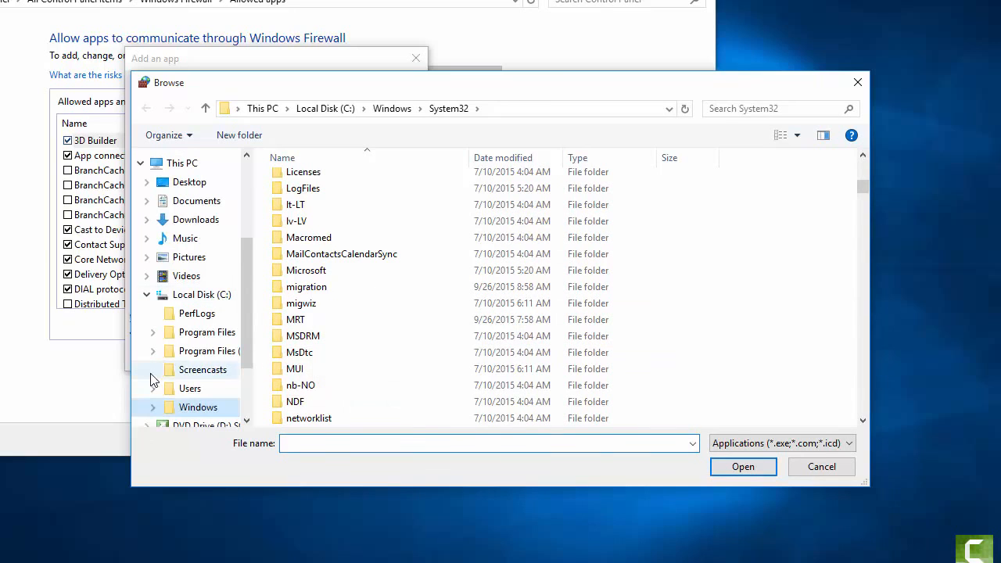
pyautogui.click(153, 334)
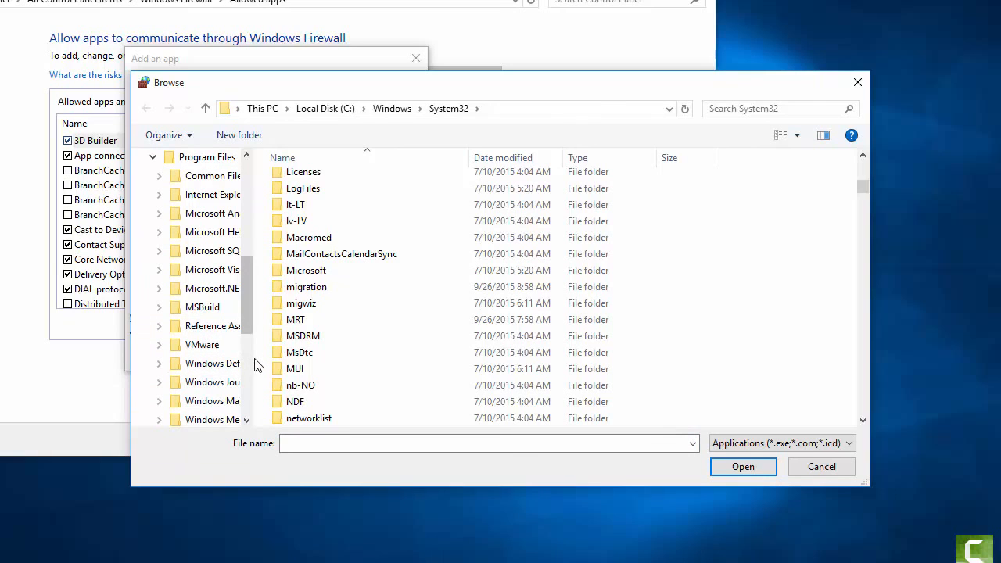
pyautogui.moveTo(257, 357); pyautogui.dragTo(336, 356)
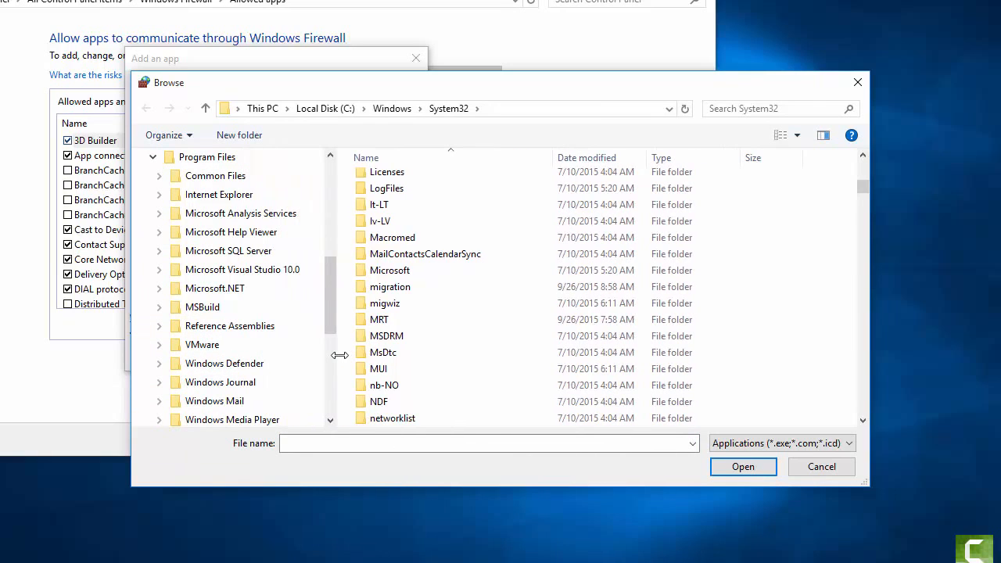
pyautogui.click(159, 252)
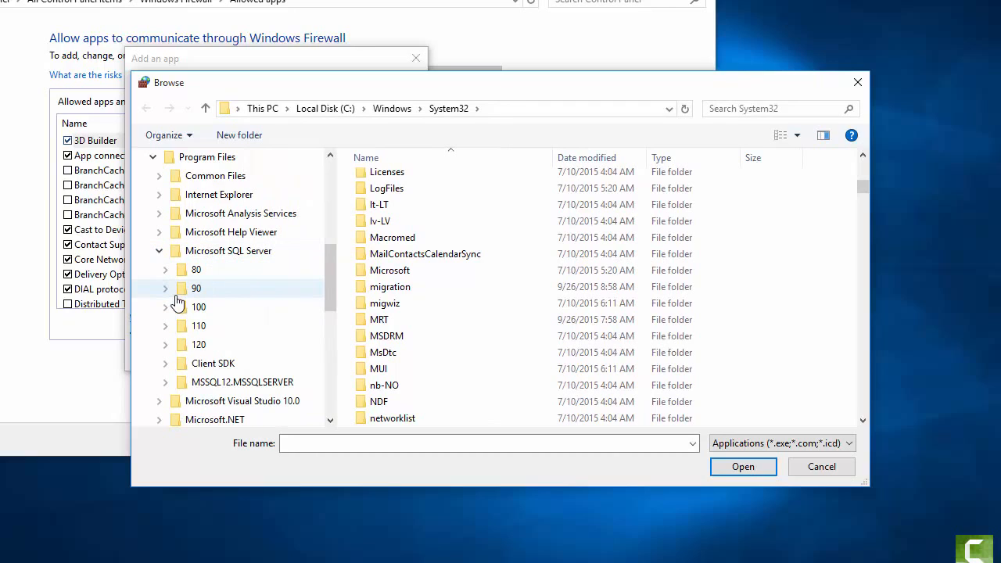
pyautogui.click(165, 383)
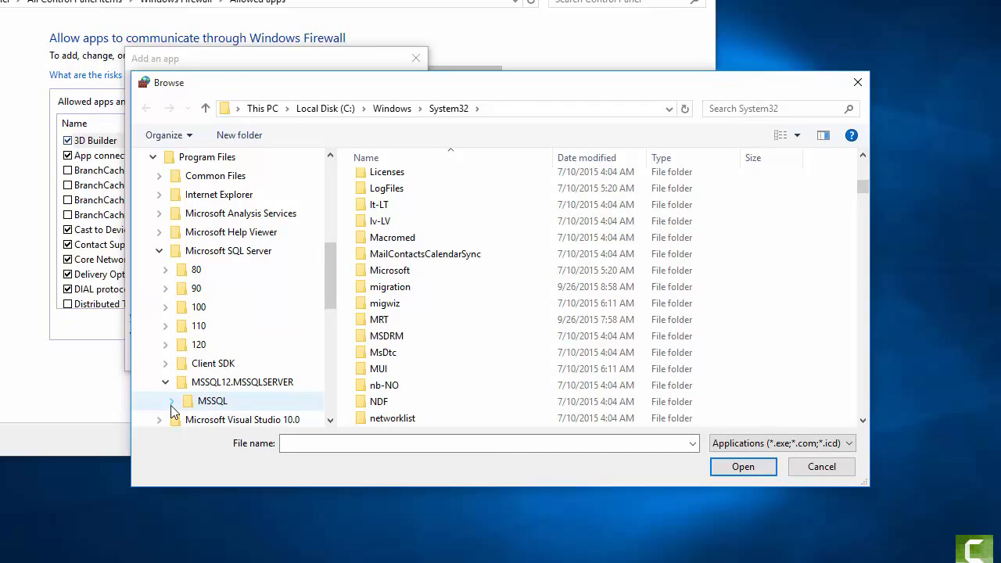
pyautogui.click(171, 402)
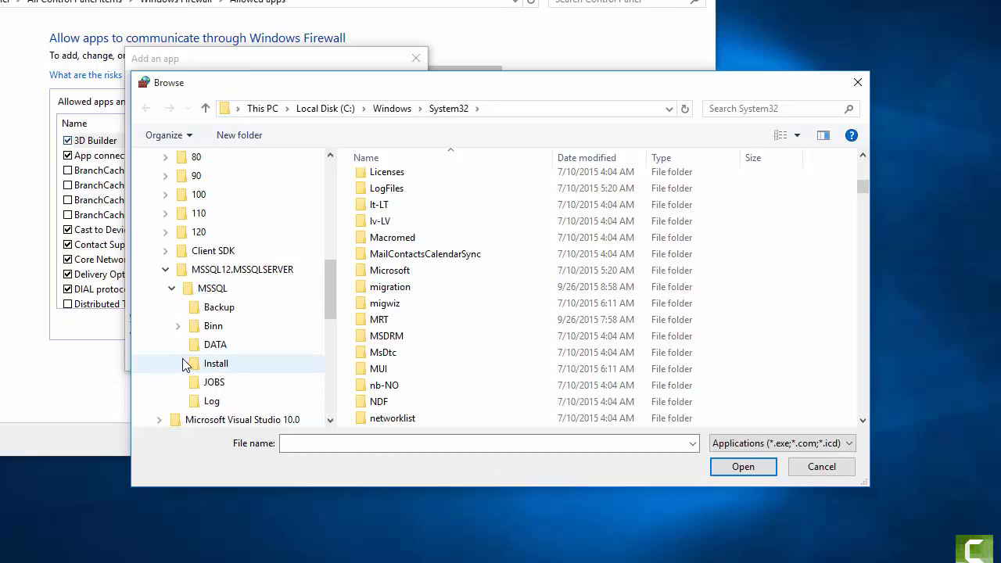
pyautogui.click(212, 328)
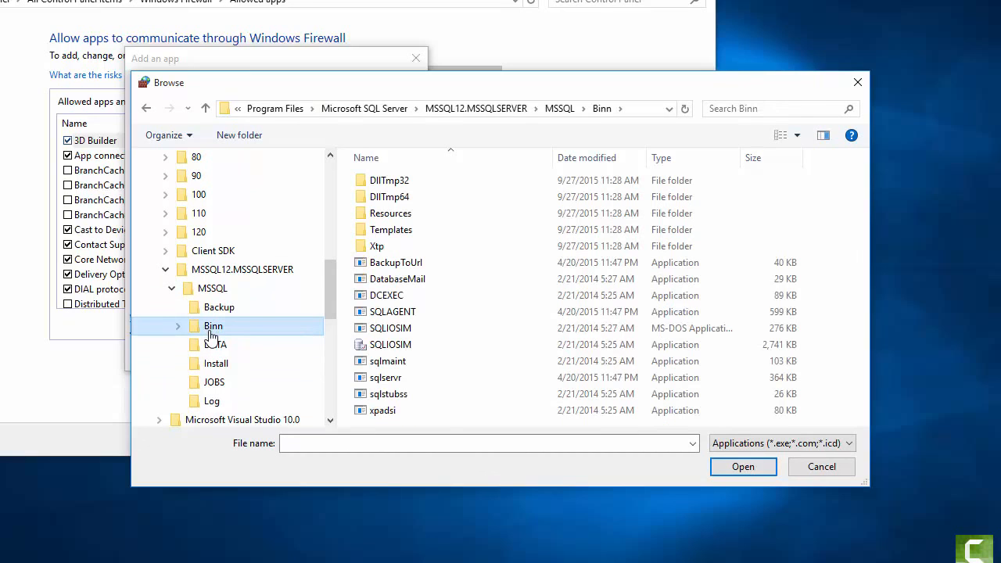
pyautogui.click(387, 378)
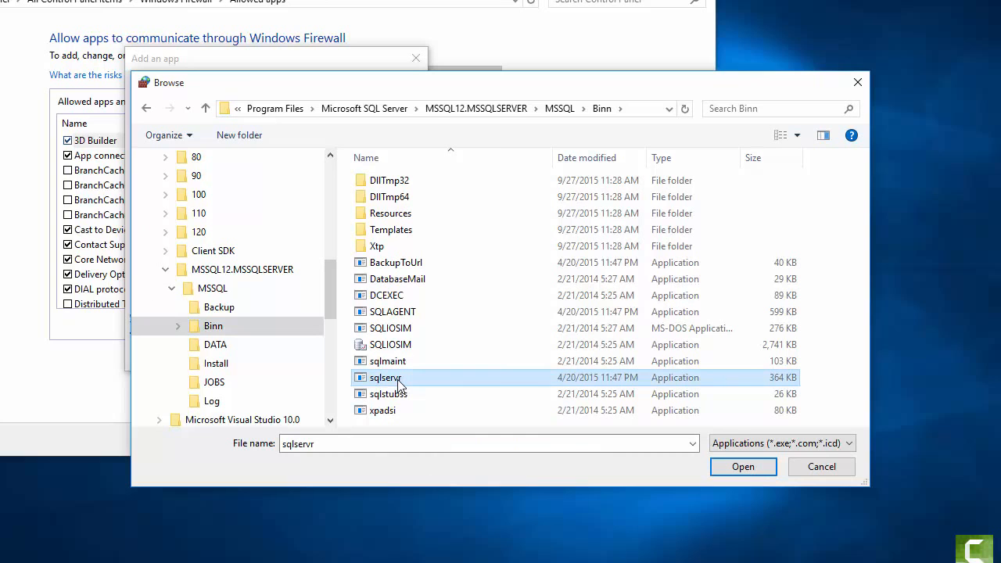
pyautogui.click(725, 470)
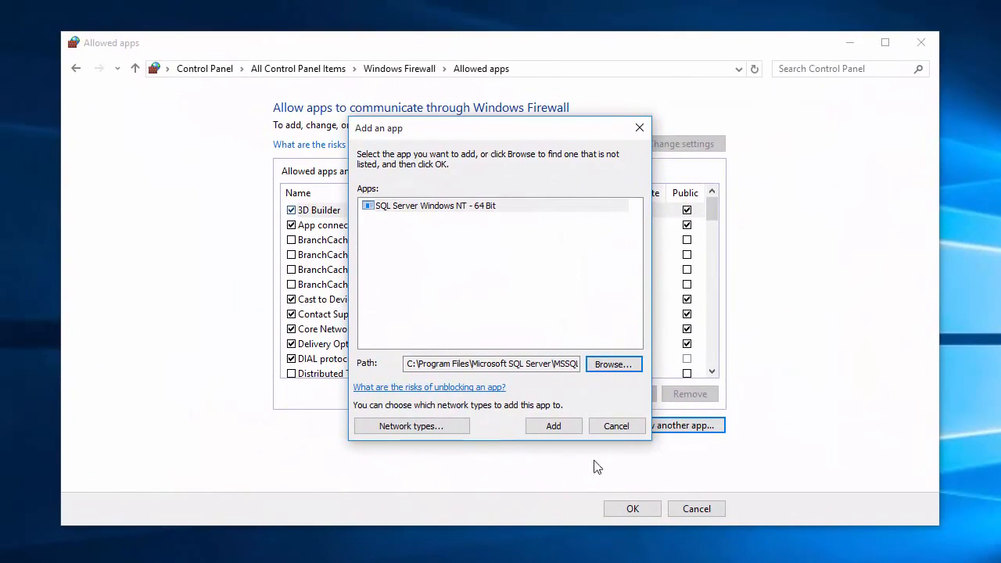
# Add SQL Server Windows NT - 64 Bit to allowed apps, save, and close Windows Firewall
pyautogui.click(558, 430)
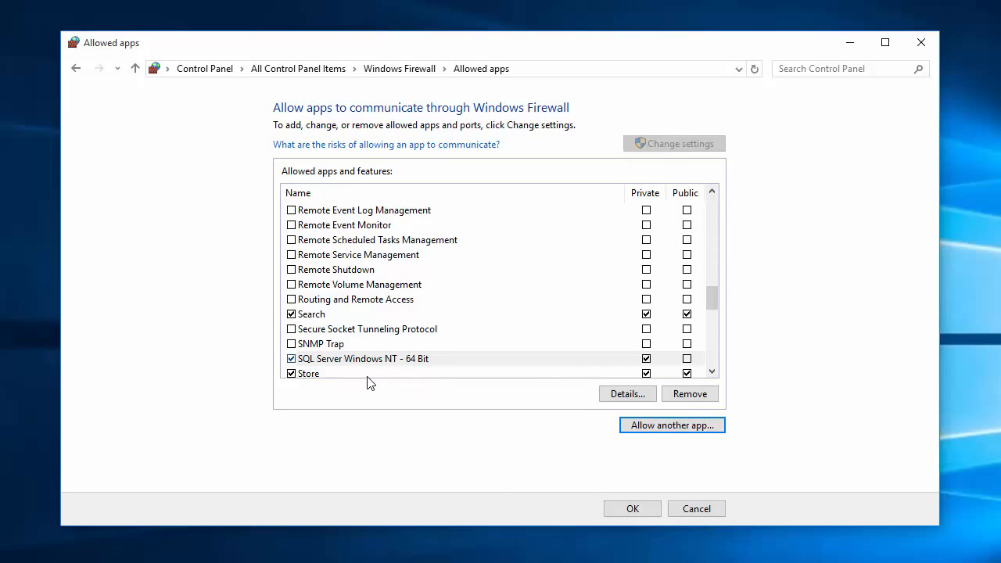
pyautogui.click(626, 508)
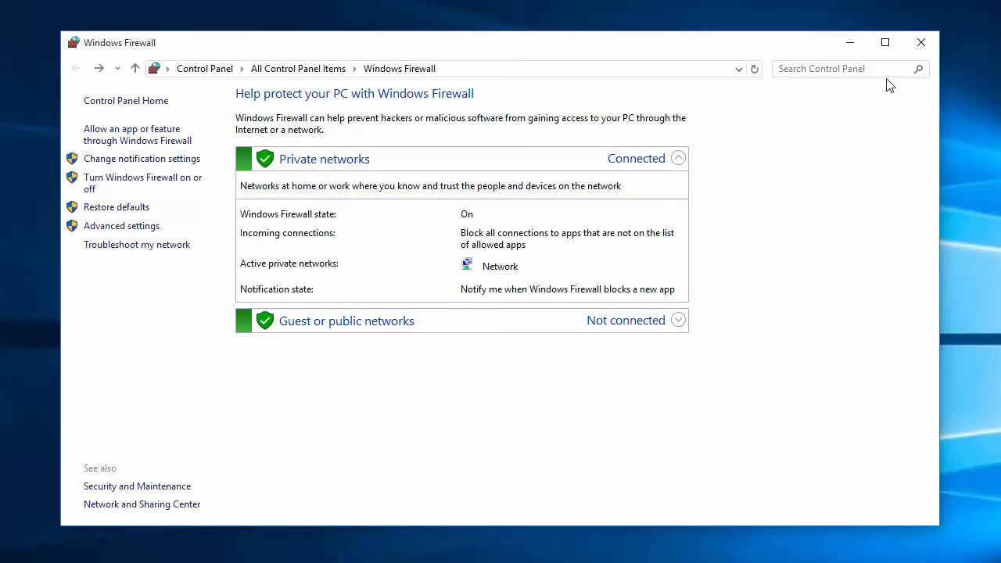
pyautogui.click(919, 44)
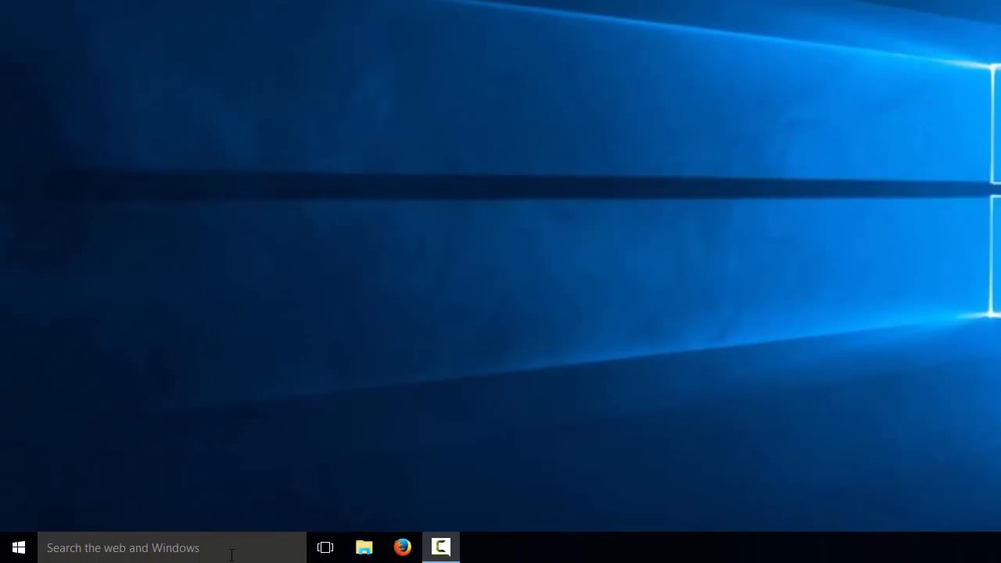
# Launch SQL Server 2014 Management Studio, connect with Windows Authentication, and expand the Databases folder
pyautogui.click(232, 550)
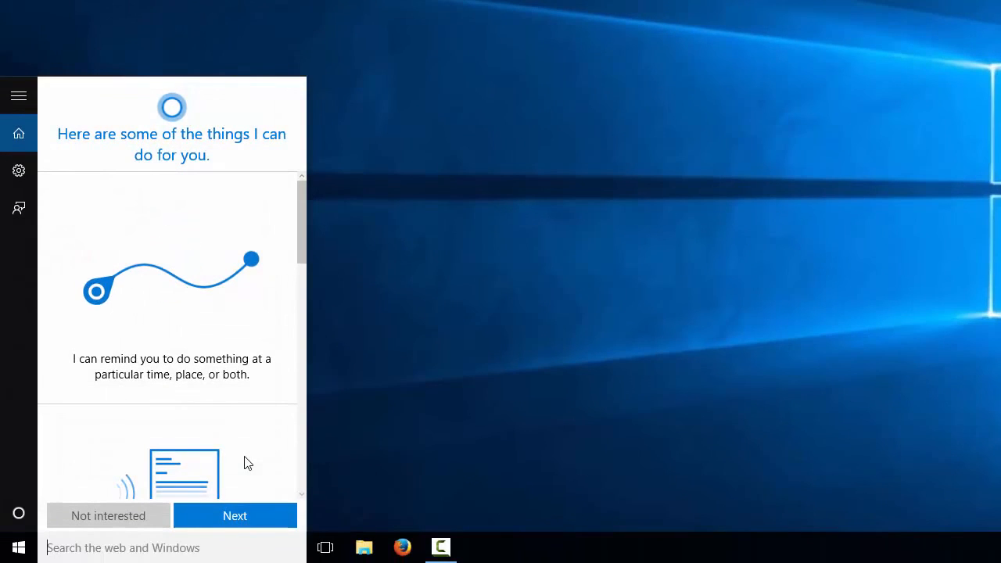
pyautogui.write('sql ser')
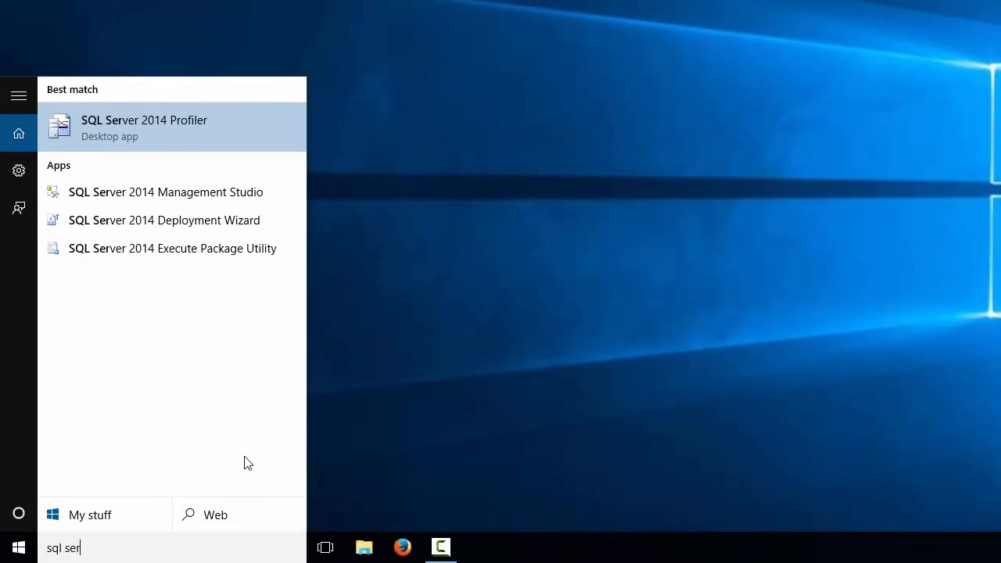
pyautogui.write('ver')
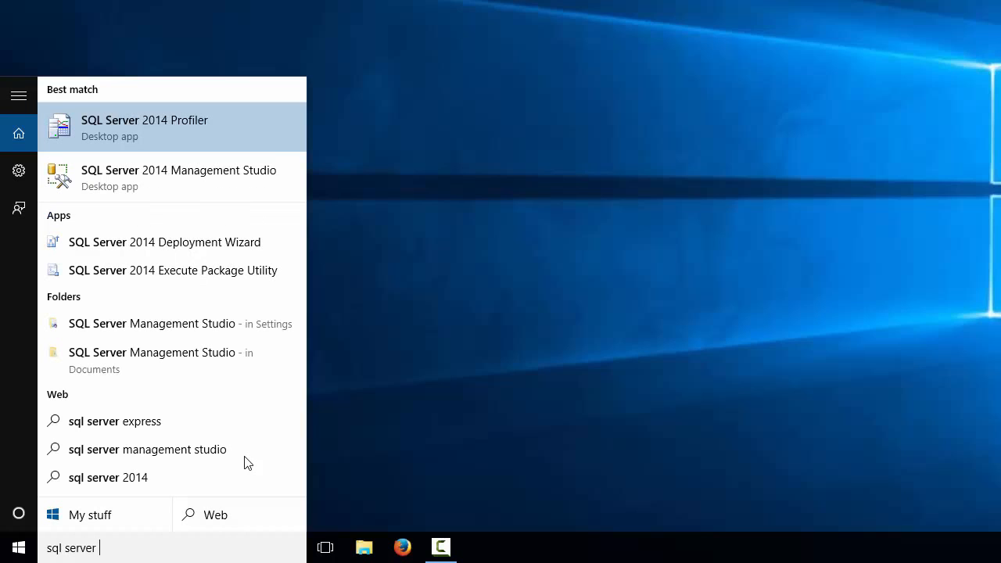
pyautogui.click(176, 177)
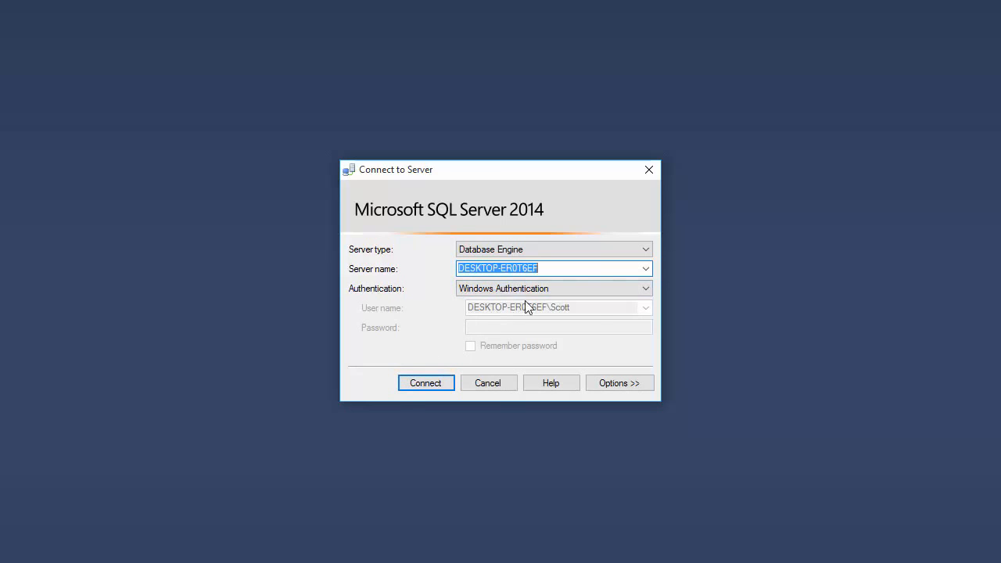
pyautogui.click(426, 385)
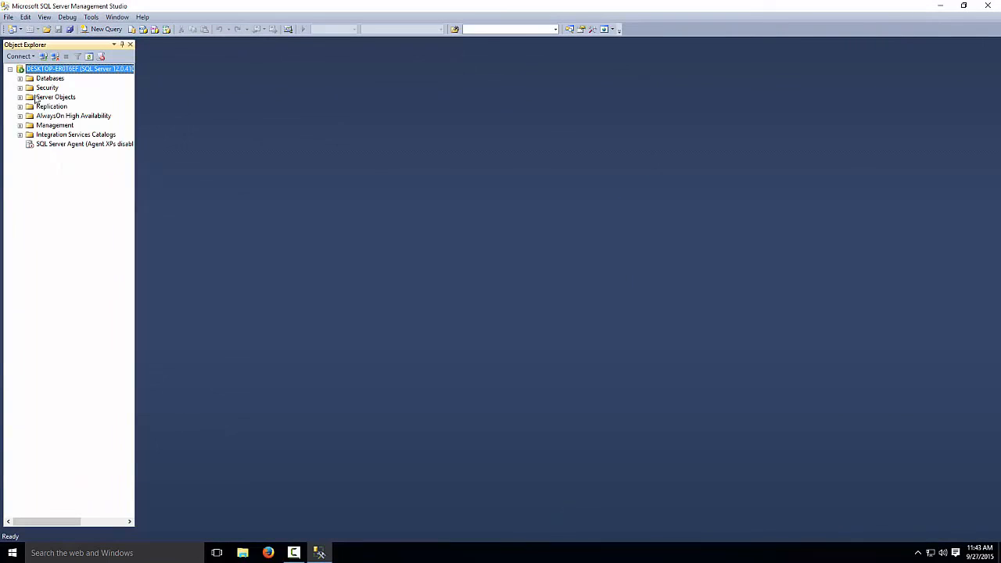
pyautogui.click(19, 78)
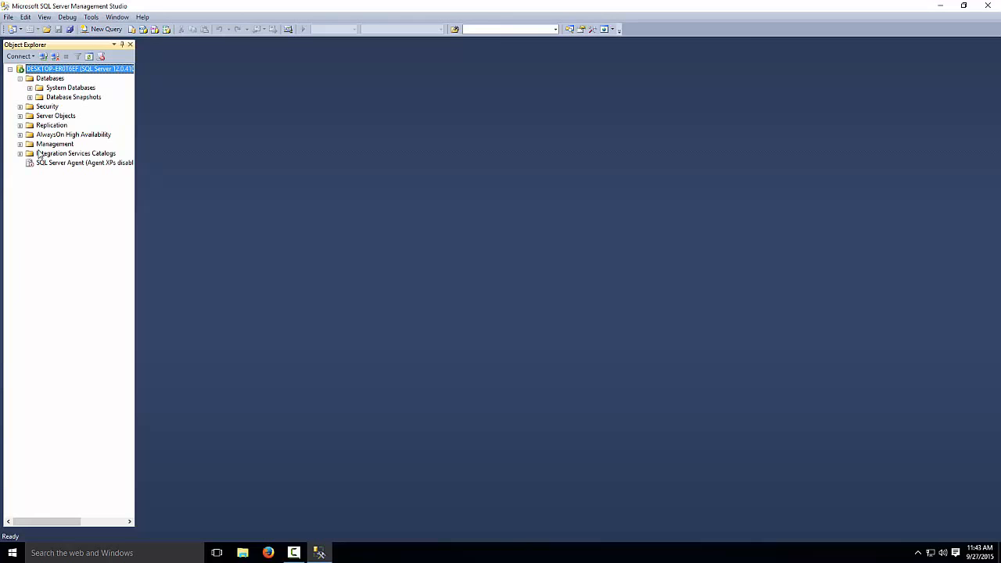